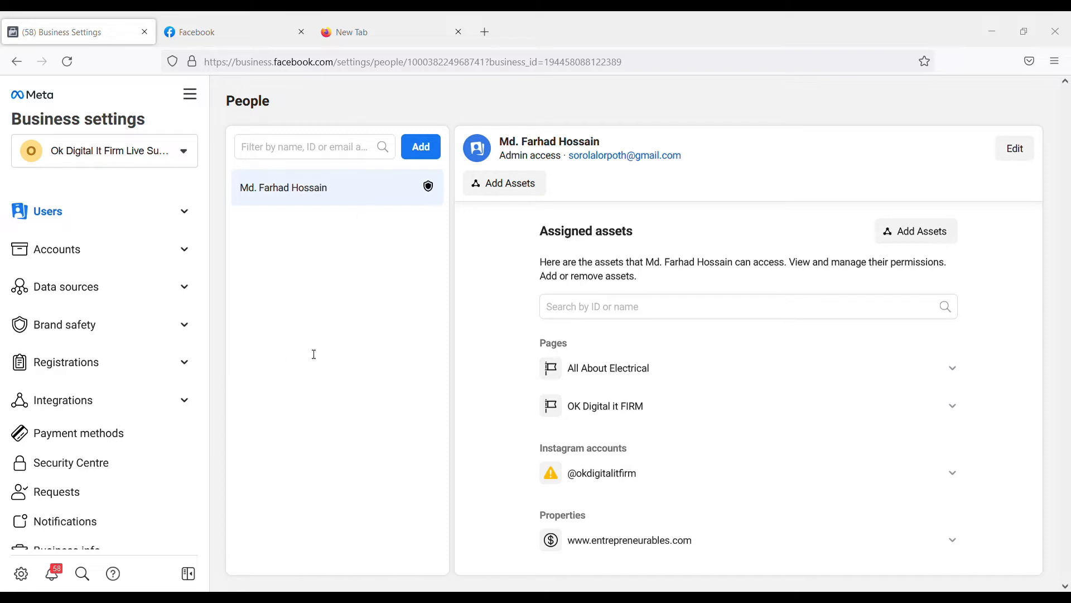
pyautogui.moveTo(672, 361)
pyautogui.click(187, 157)
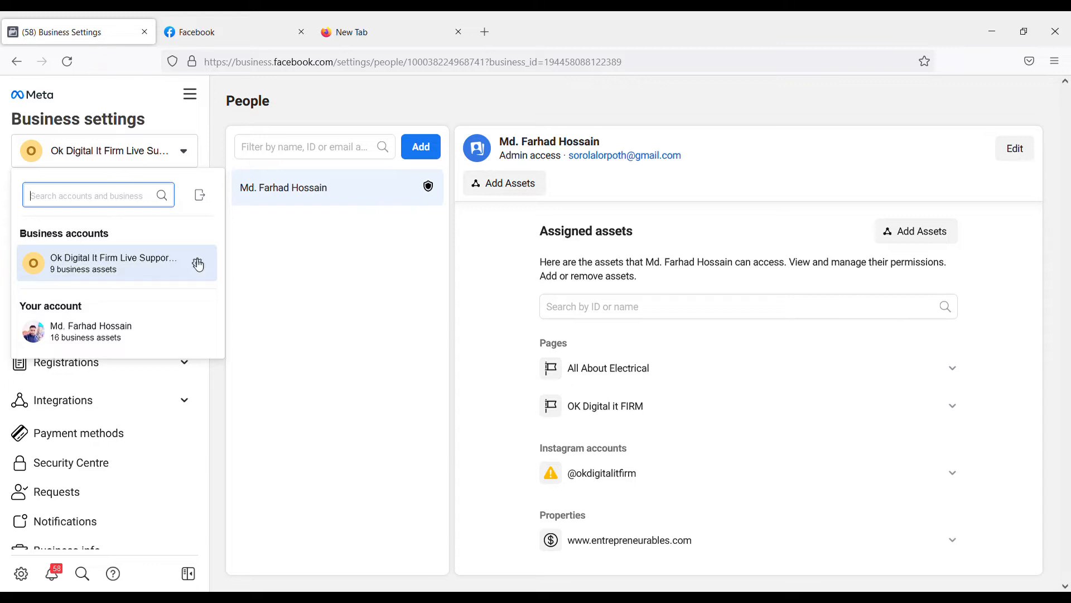
pyautogui.click(255, 421)
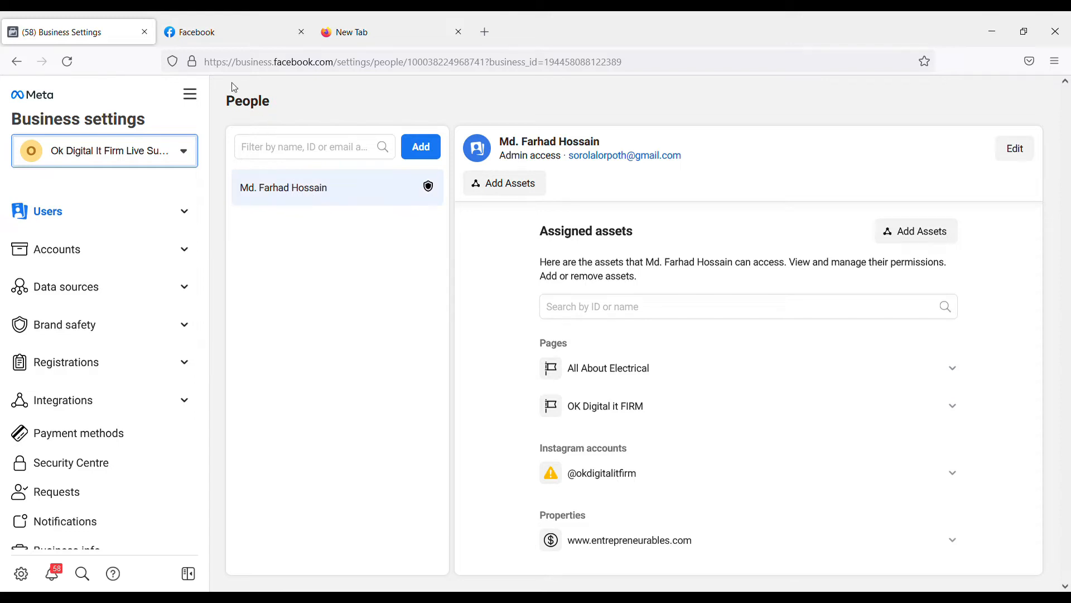
pyautogui.doubleClick(238, 101)
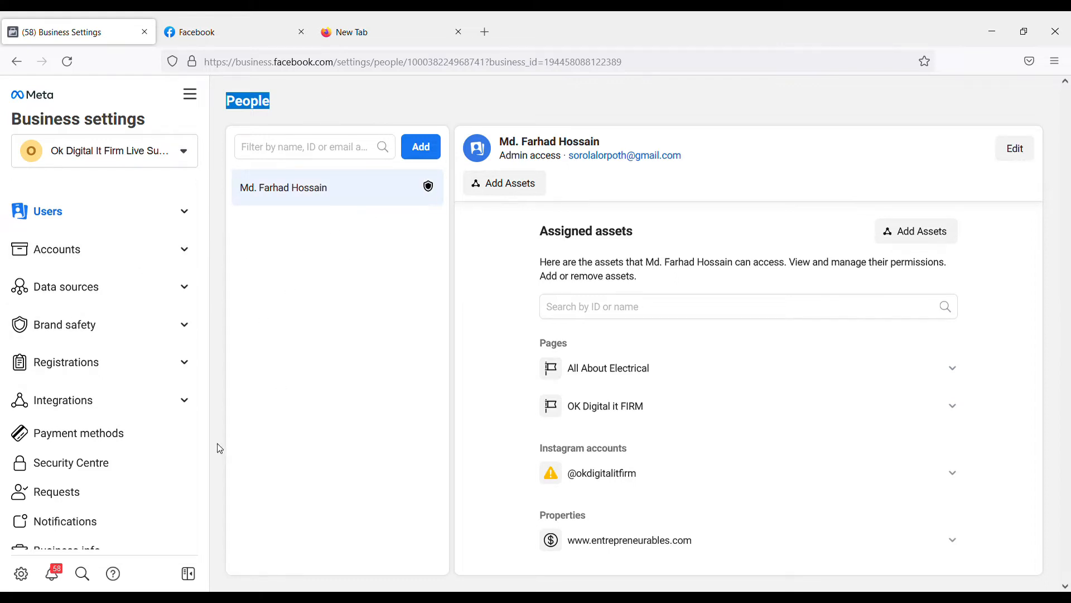
# Step: Load business.facebook.com in the empty browser tab and bring up its Business Manager home page
pyautogui.click(381, 36)
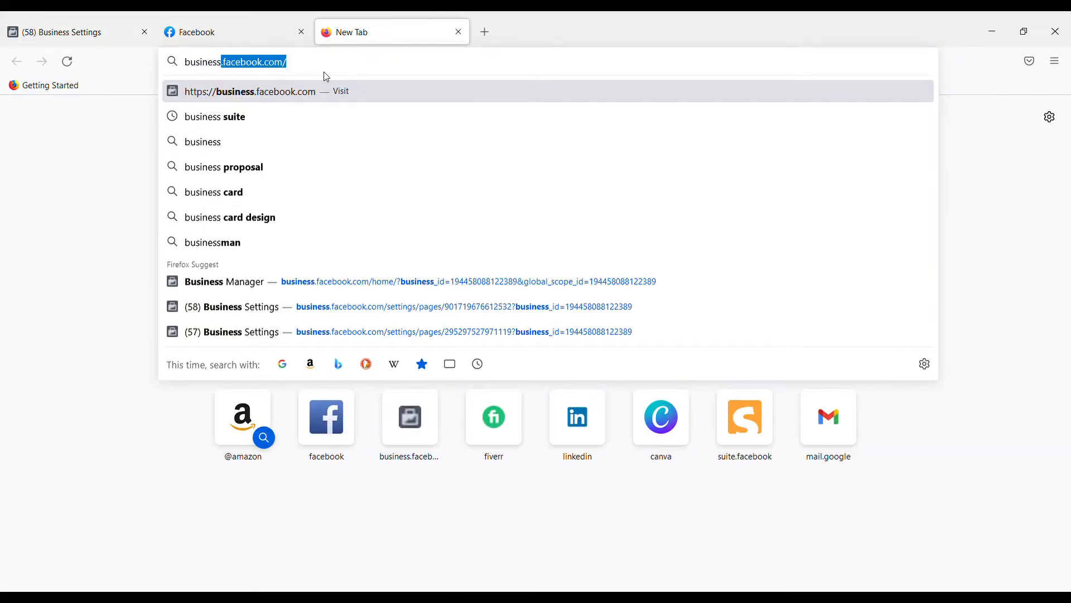
pyautogui.press('Right')
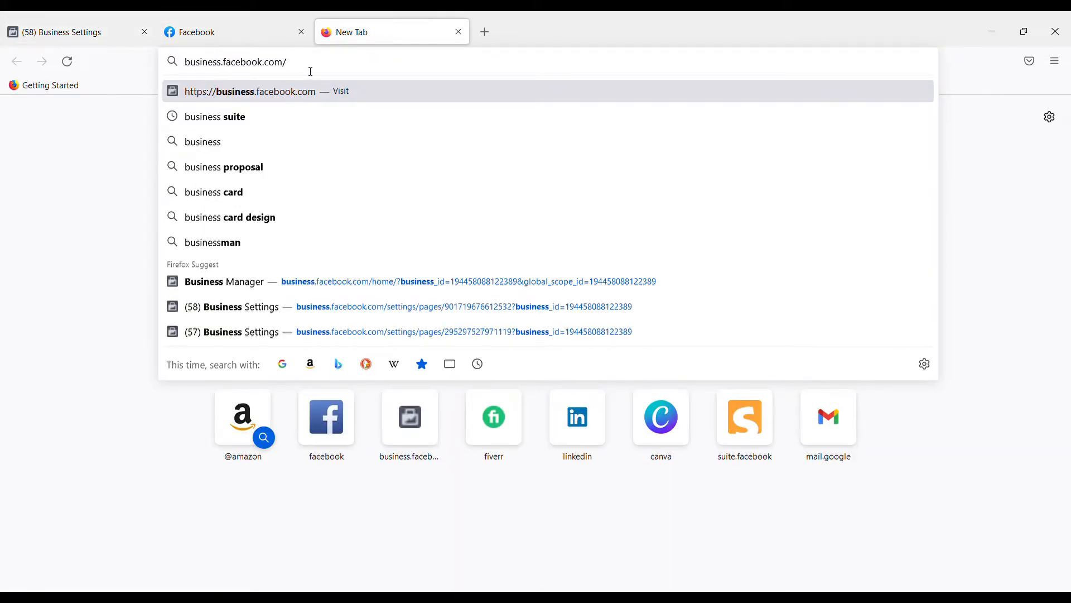
pyautogui.press('Return')
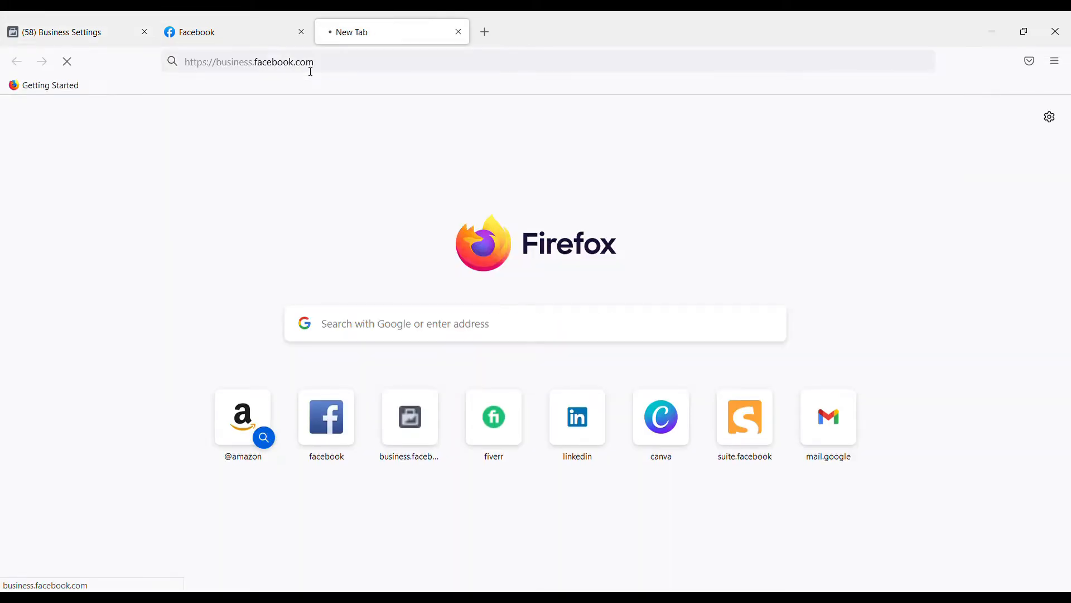
pyautogui.click(94, 38)
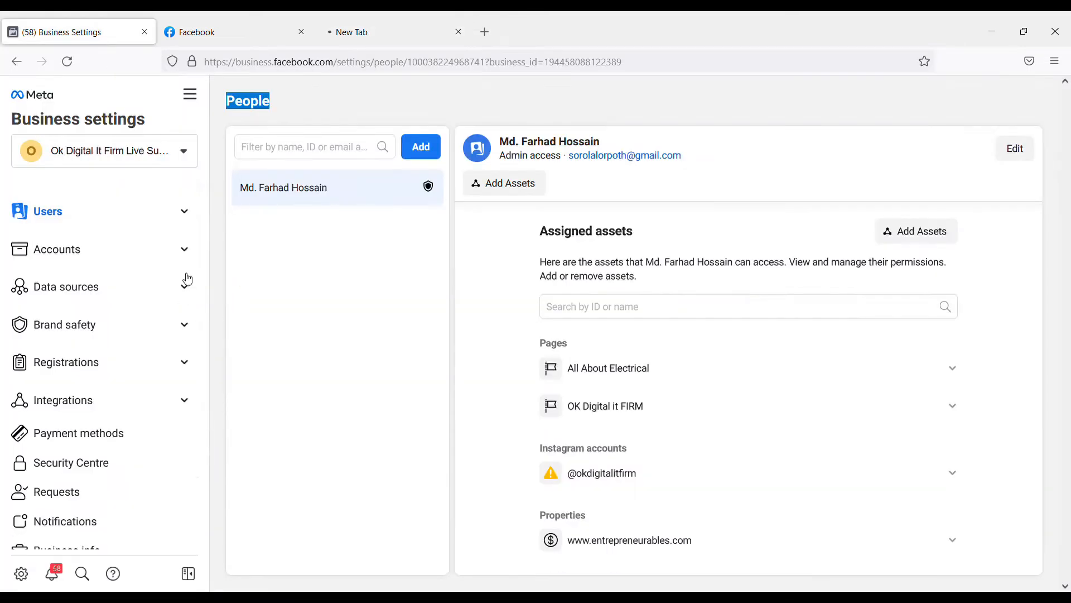
pyautogui.click(406, 42)
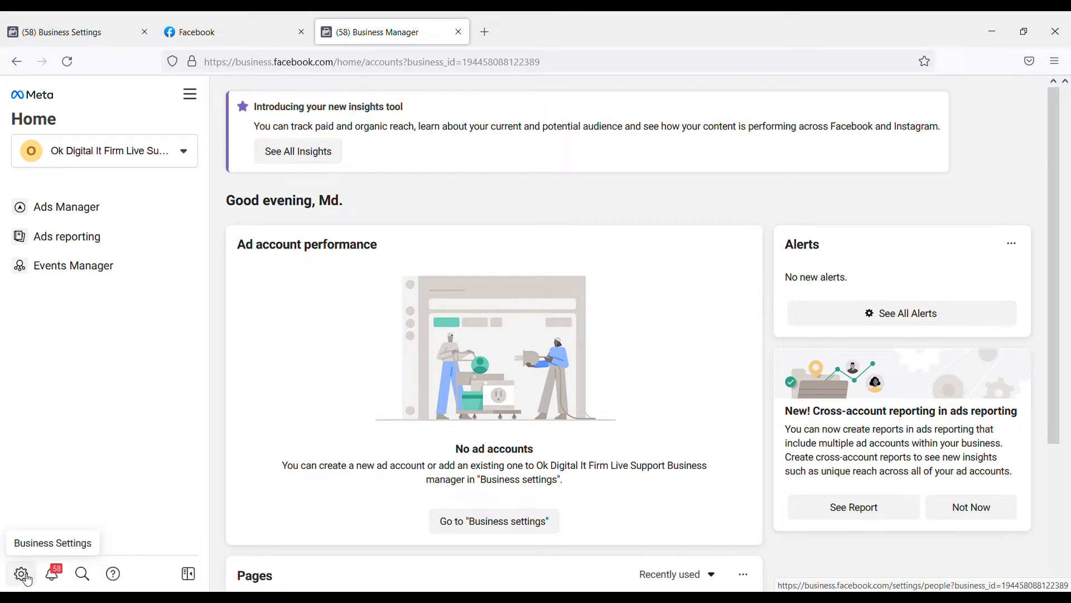
# Step: Look through the list of all Business Manager tools and open Business settings from its shortcuts
pyautogui.click(194, 98)
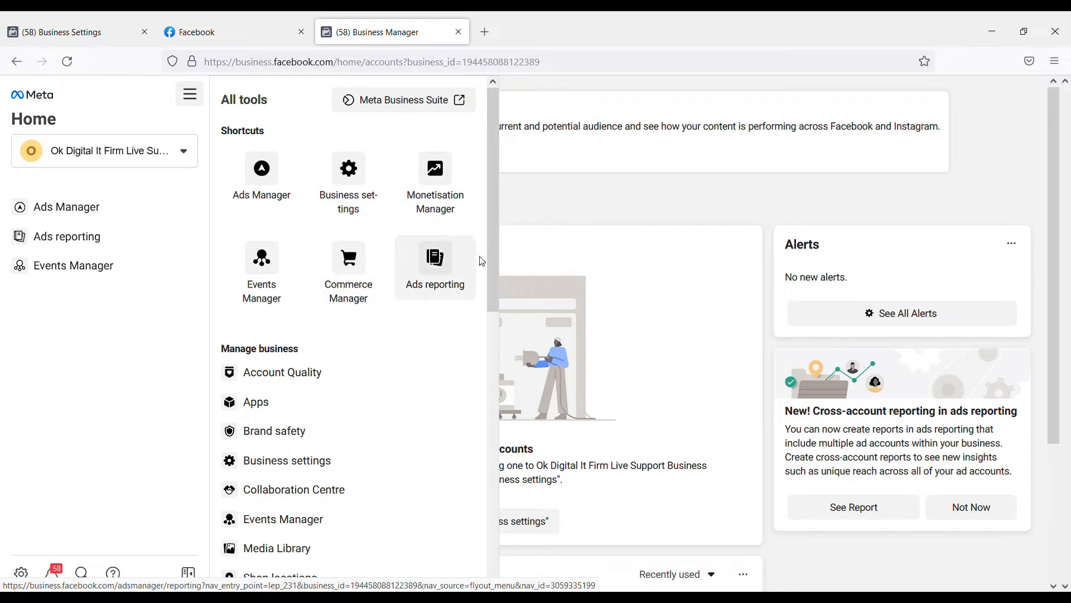
pyautogui.scroll(-2, 491, 202)
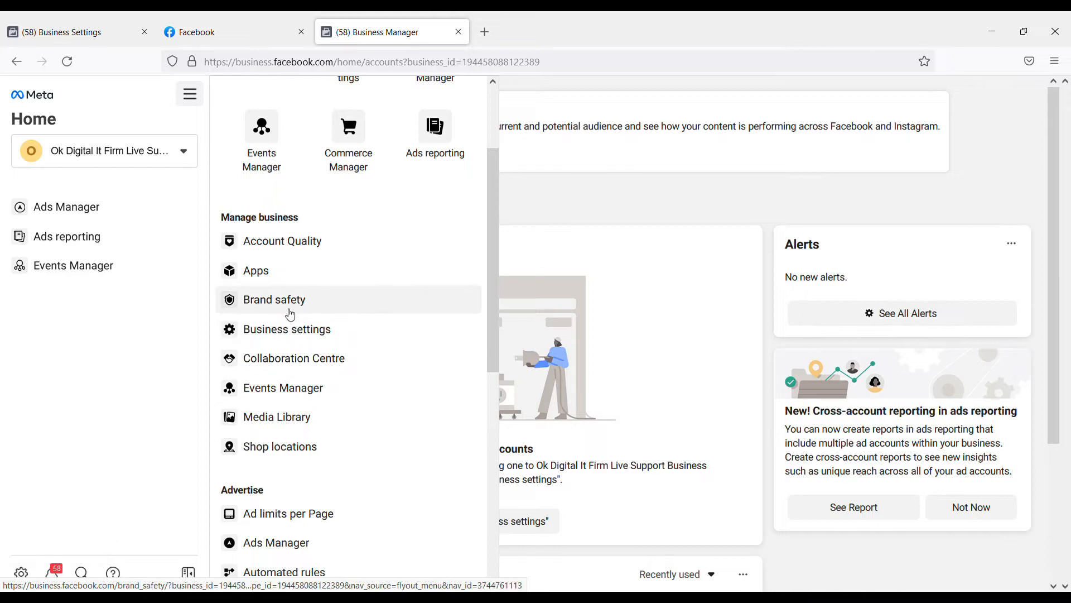
pyautogui.moveTo(492, 239); pyautogui.dragTo(493, 183)
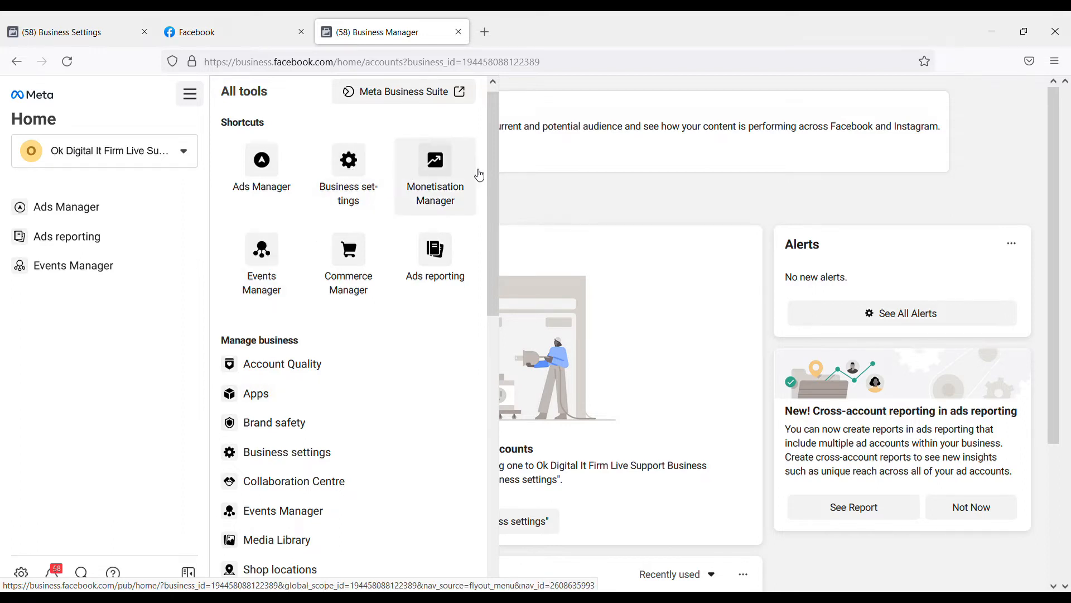
pyautogui.scroll(1, 354, 182)
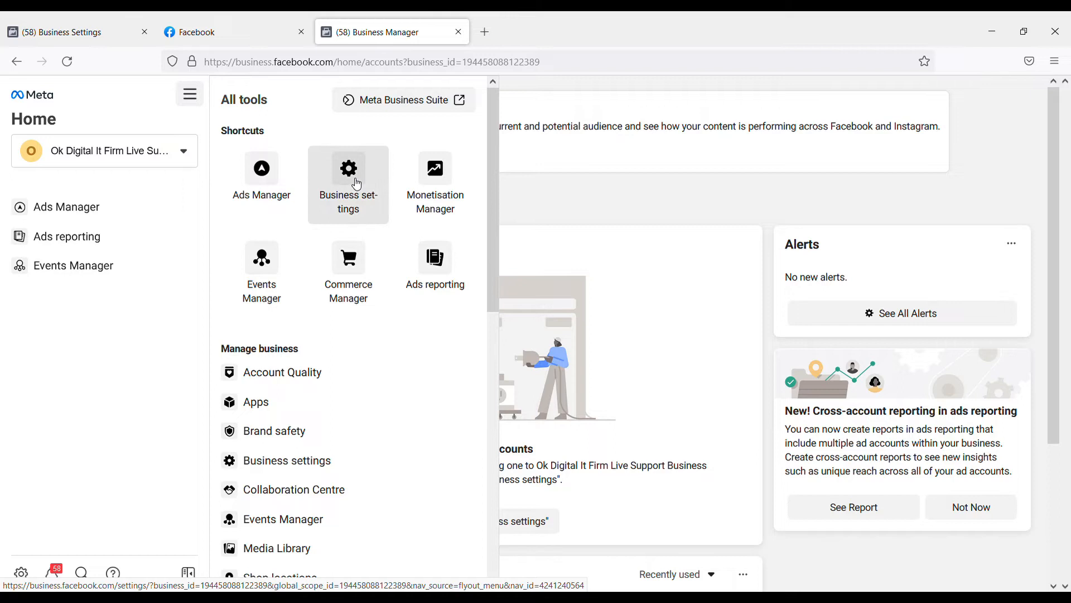
pyautogui.click(357, 184)
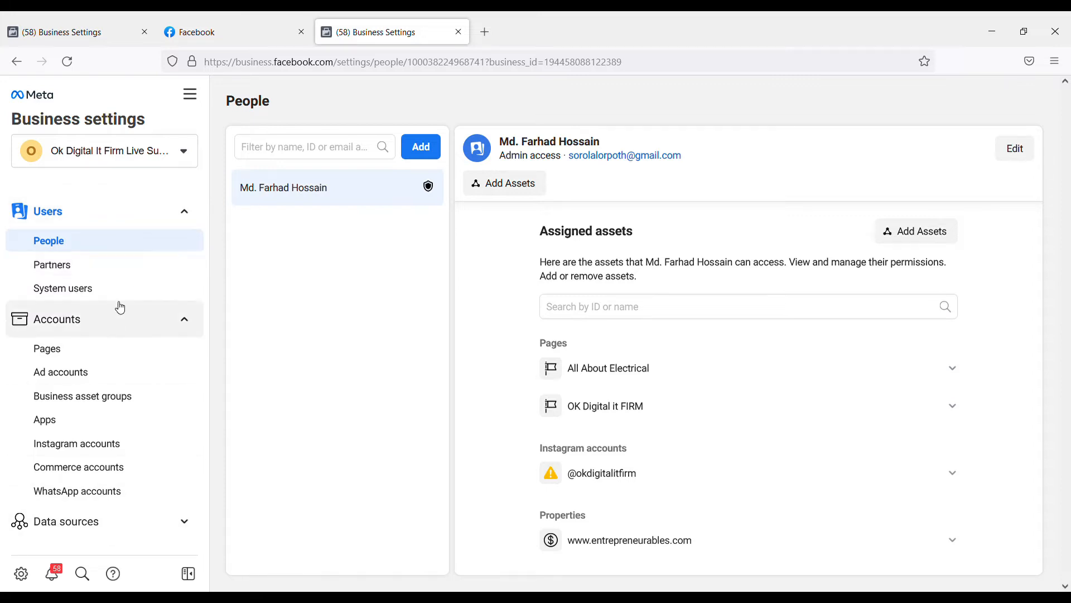
# Step: Collapse the Users and Accounts sections in the Business settings navigation
pyautogui.click(184, 214)
pyautogui.click(184, 254)
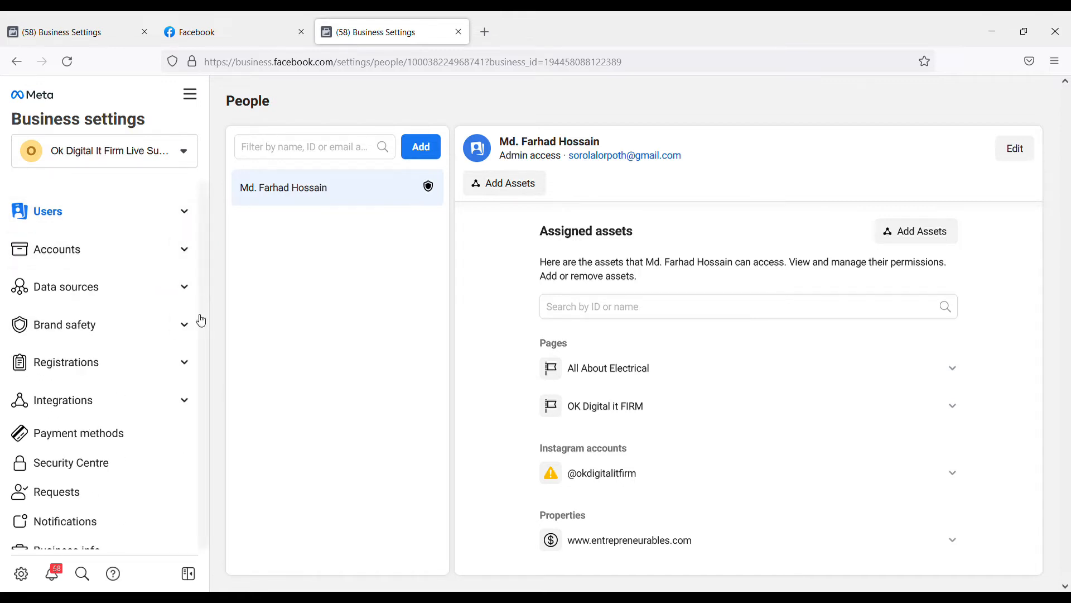
pyautogui.click(186, 406)
pyautogui.click(186, 413)
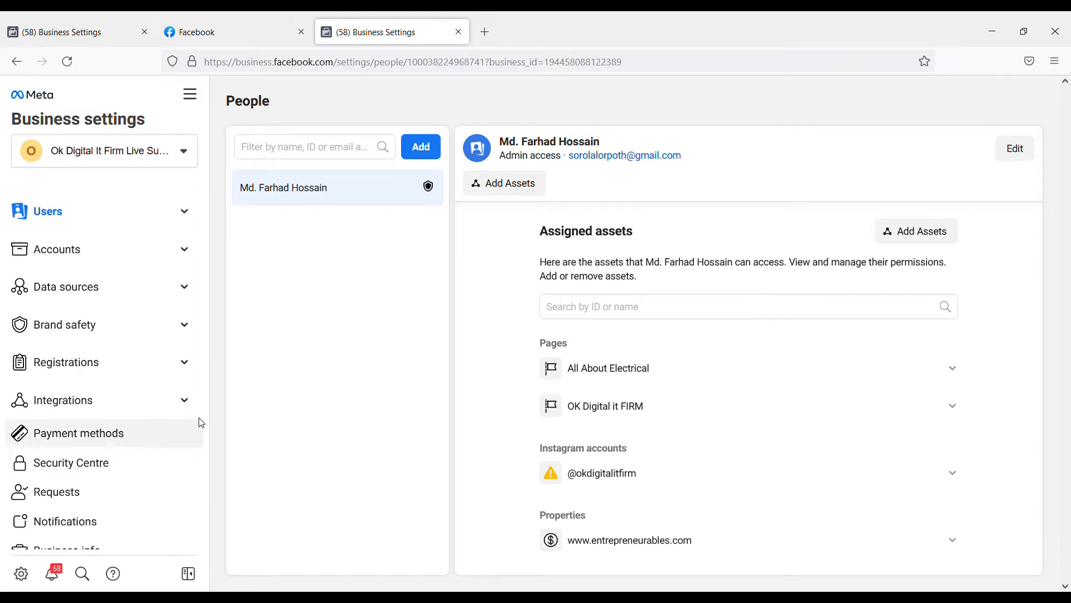
pyautogui.click(183, 153)
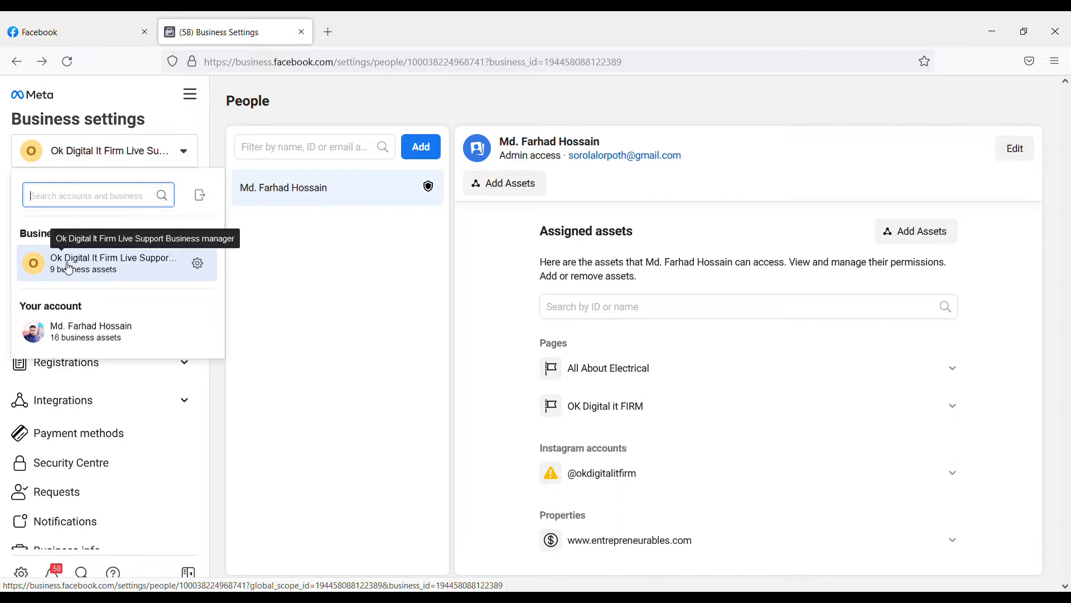
pyautogui.moveTo(69, 267)
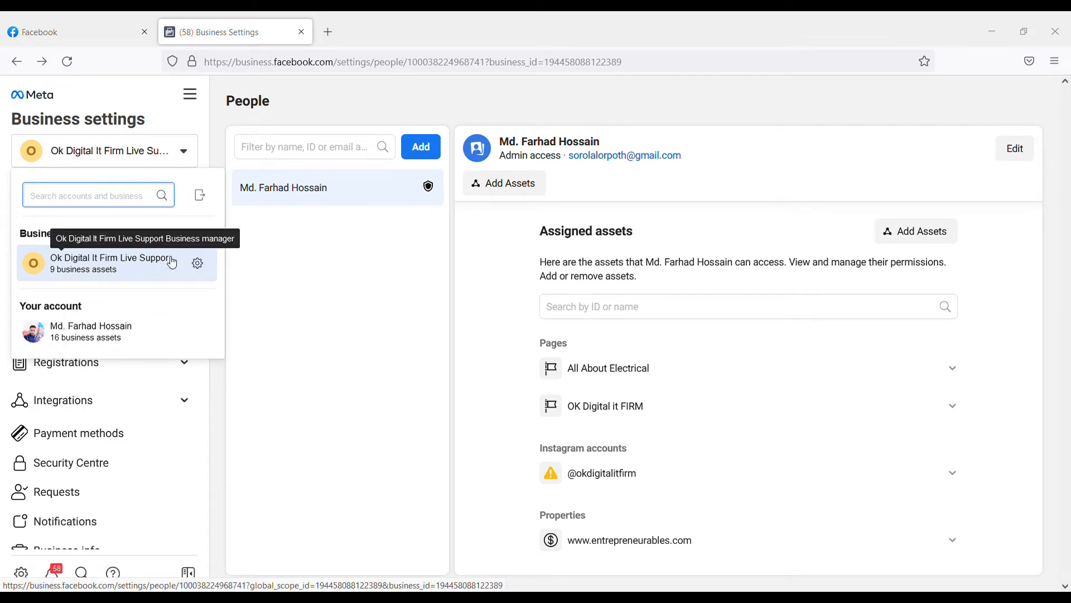
pyautogui.scroll(4, 162, 321)
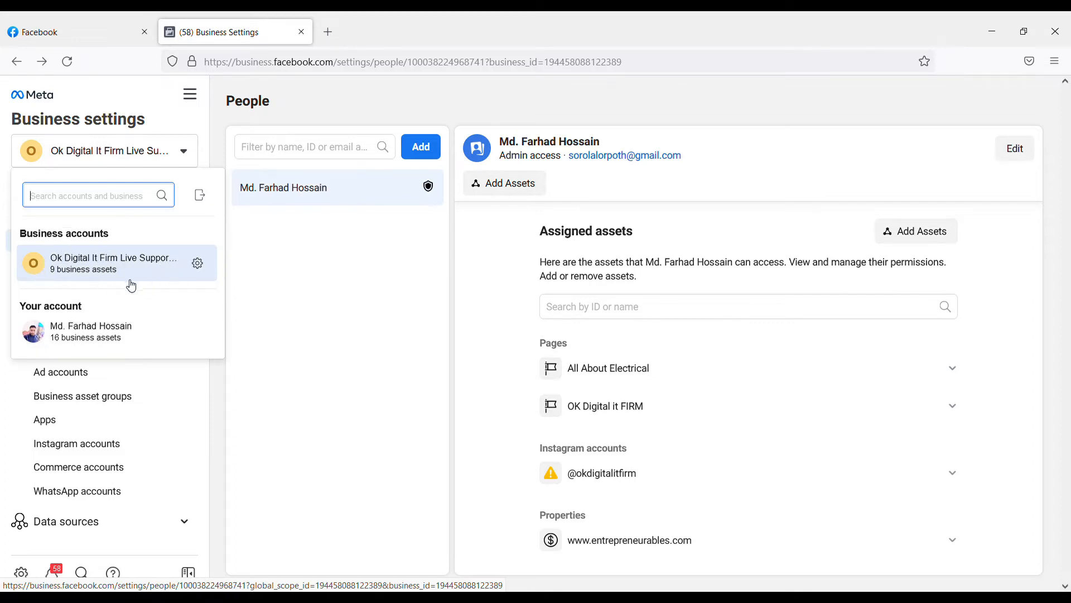
pyautogui.click(218, 388)
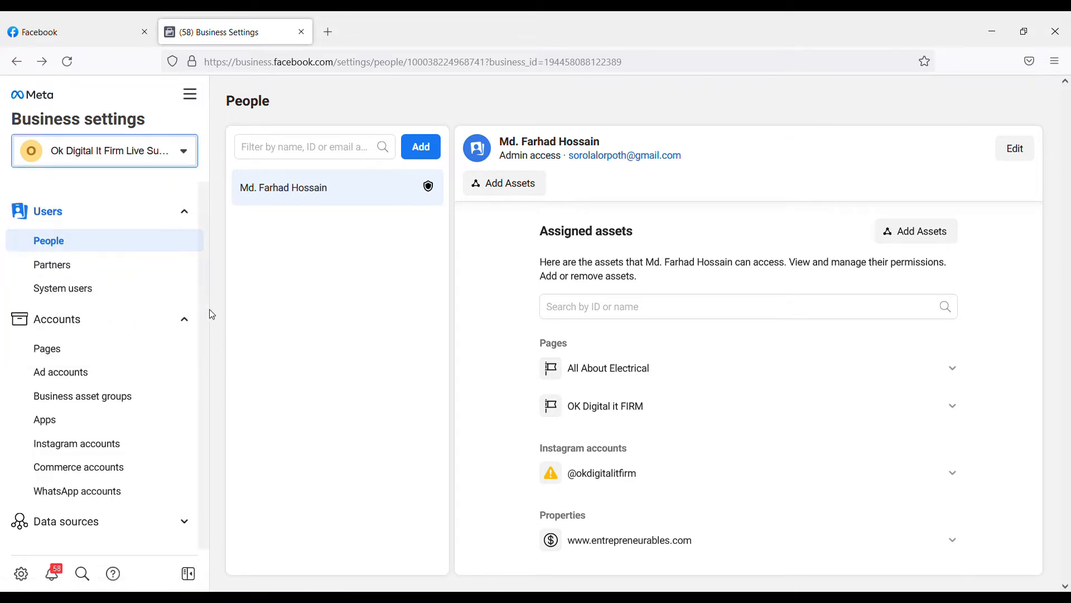
# Step: Collapse the expanded Users and Accounts sections and open the Business info page of the business account
pyautogui.click(186, 210)
pyautogui.click(185, 249)
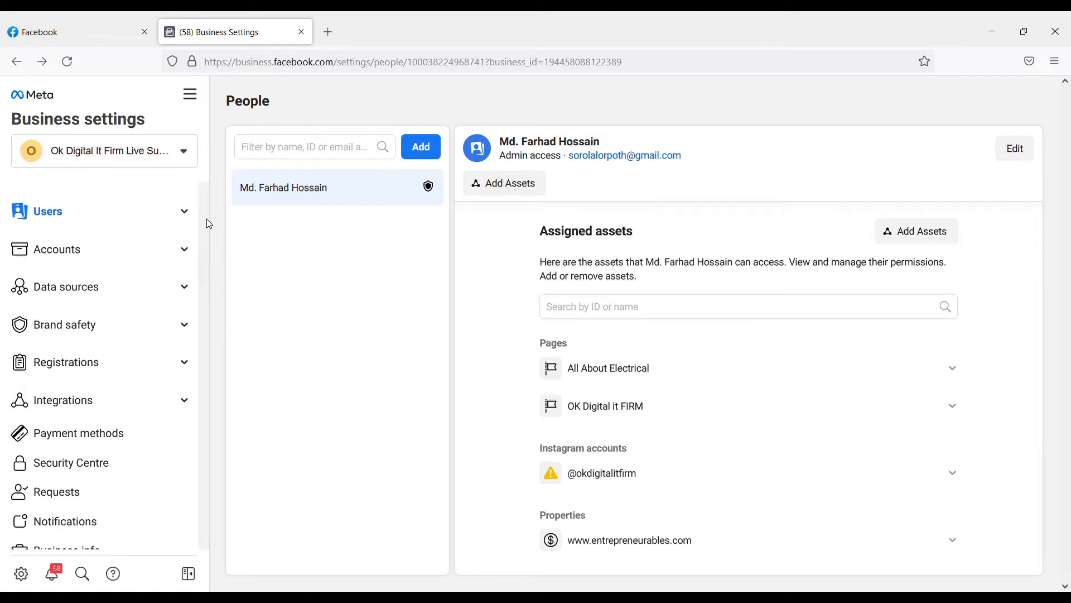
pyautogui.moveTo(205, 219); pyautogui.dragTo(203, 283)
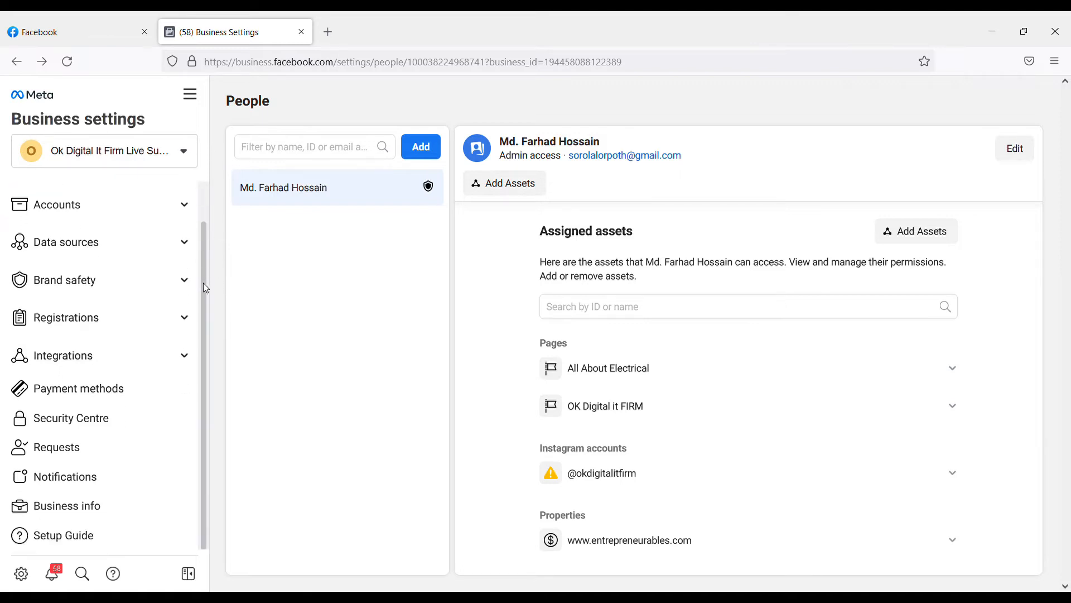
pyautogui.click(74, 511)
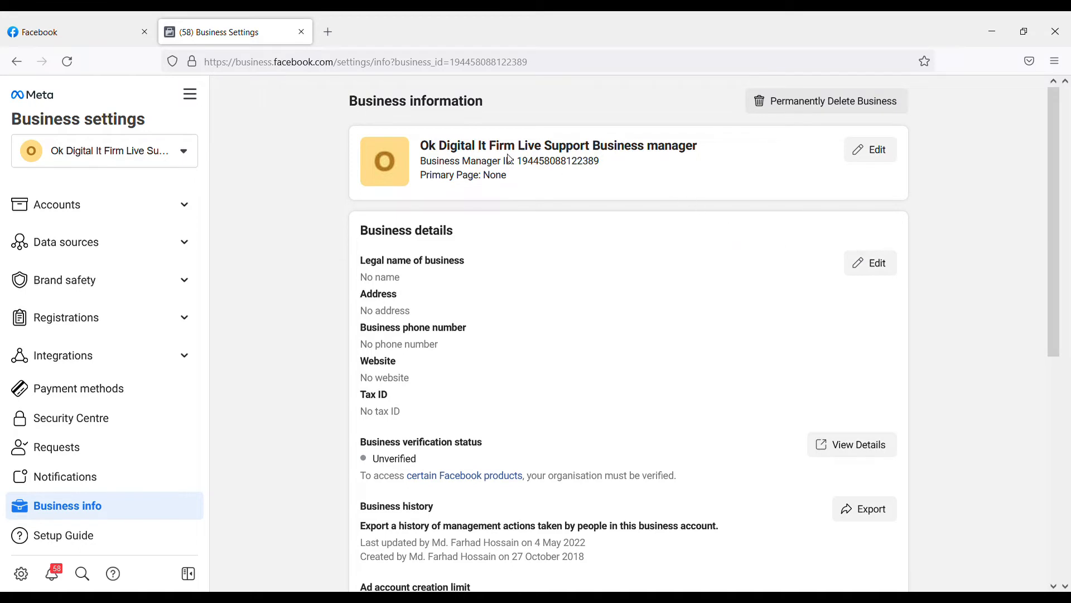
pyautogui.moveTo(429, 164); pyautogui.dragTo(610, 169)
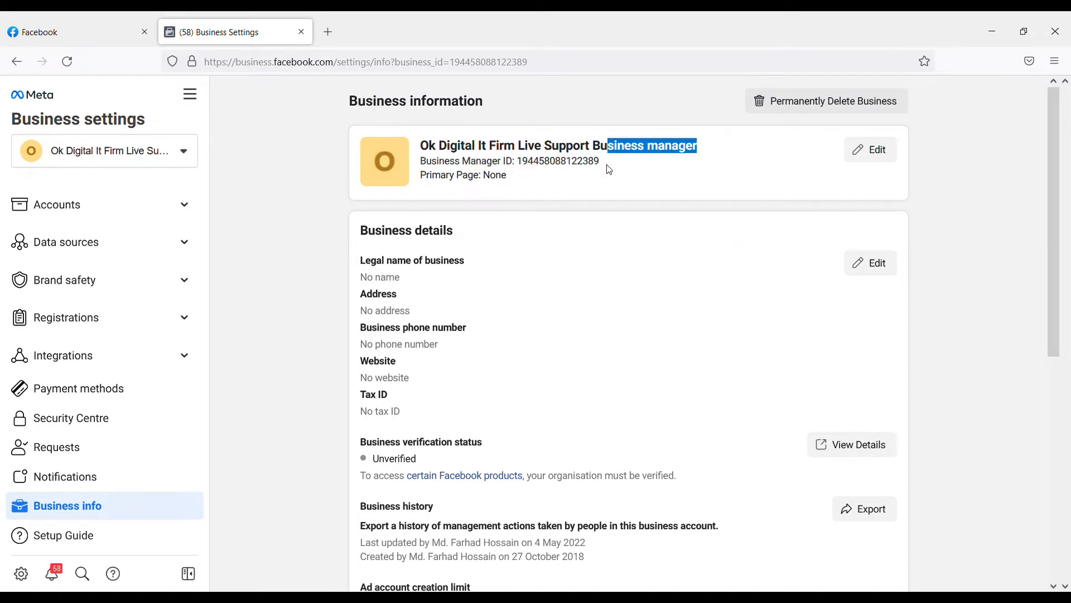
pyautogui.click(608, 167)
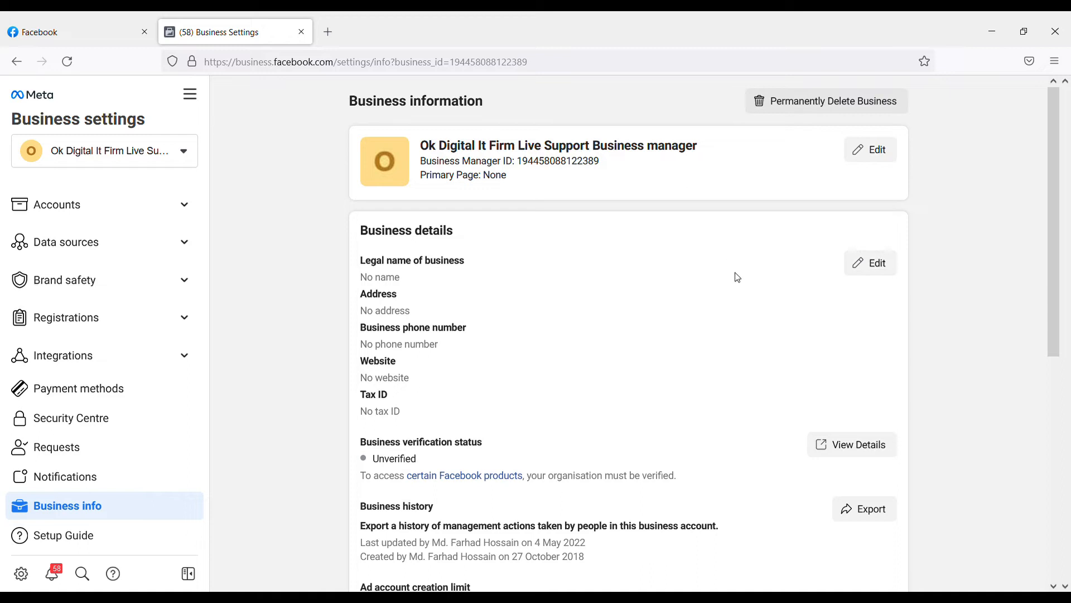
pyautogui.click(870, 271)
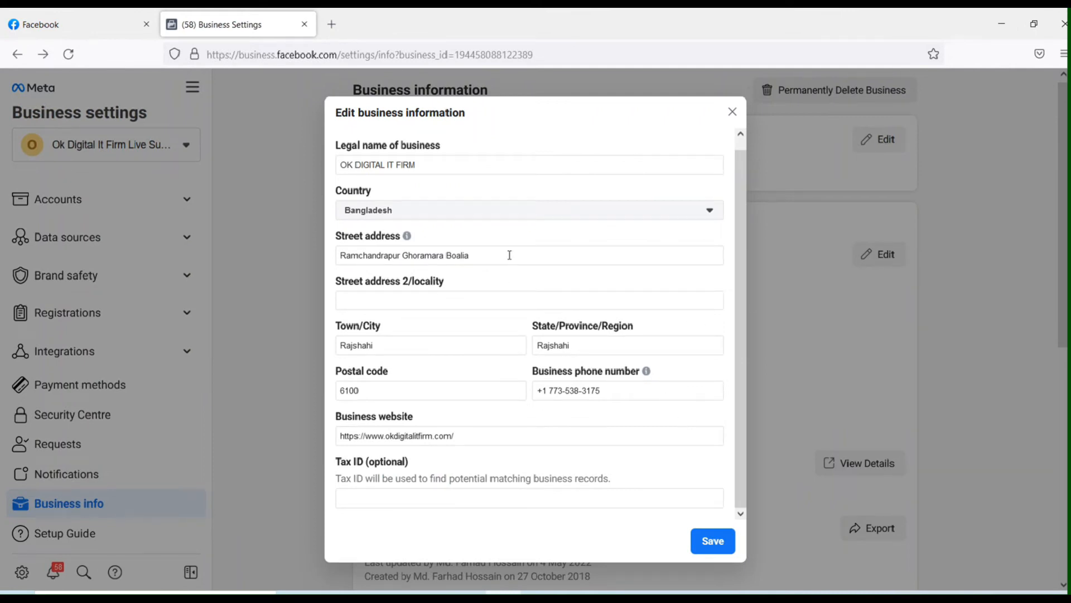
pyautogui.scroll(1, 741, 188)
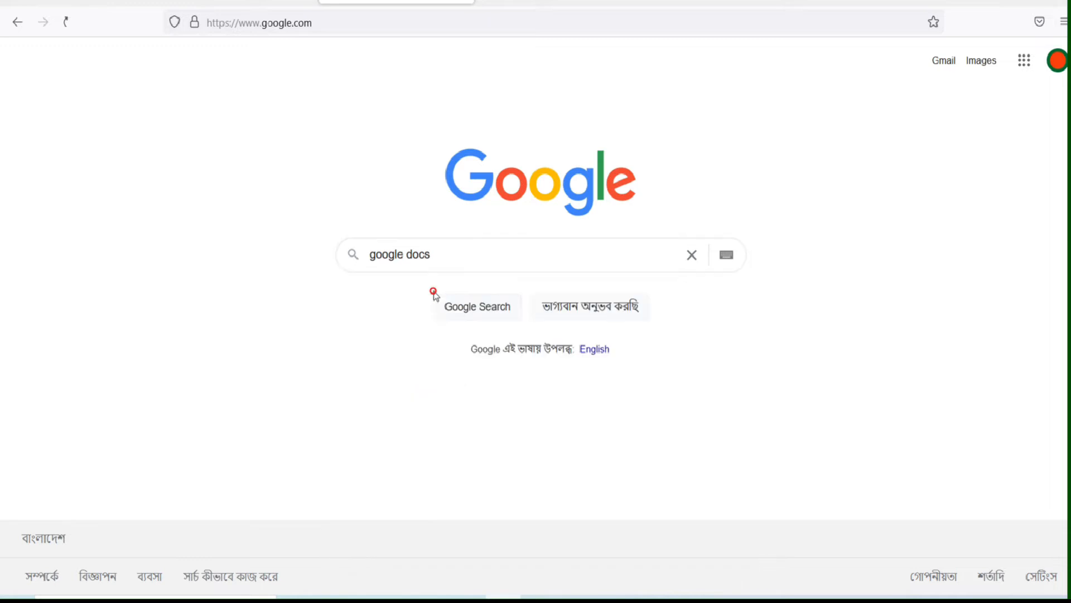
# Step: Find Google Docs through a Google search for "google docs" and create a blank document containing the text "sgsg"
pyautogui.click(479, 306)
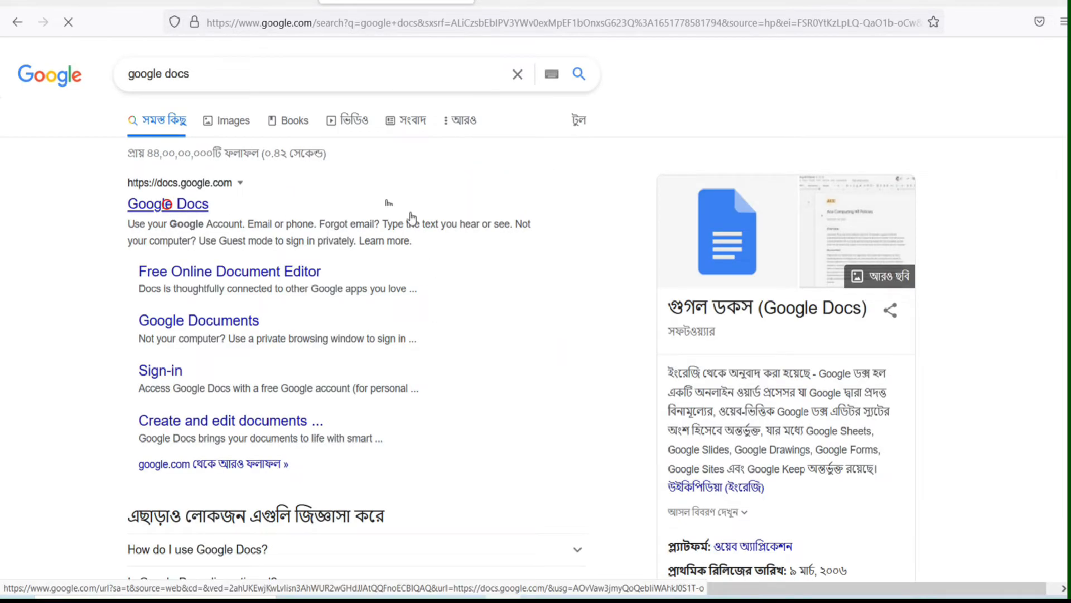
pyautogui.click(203, 204)
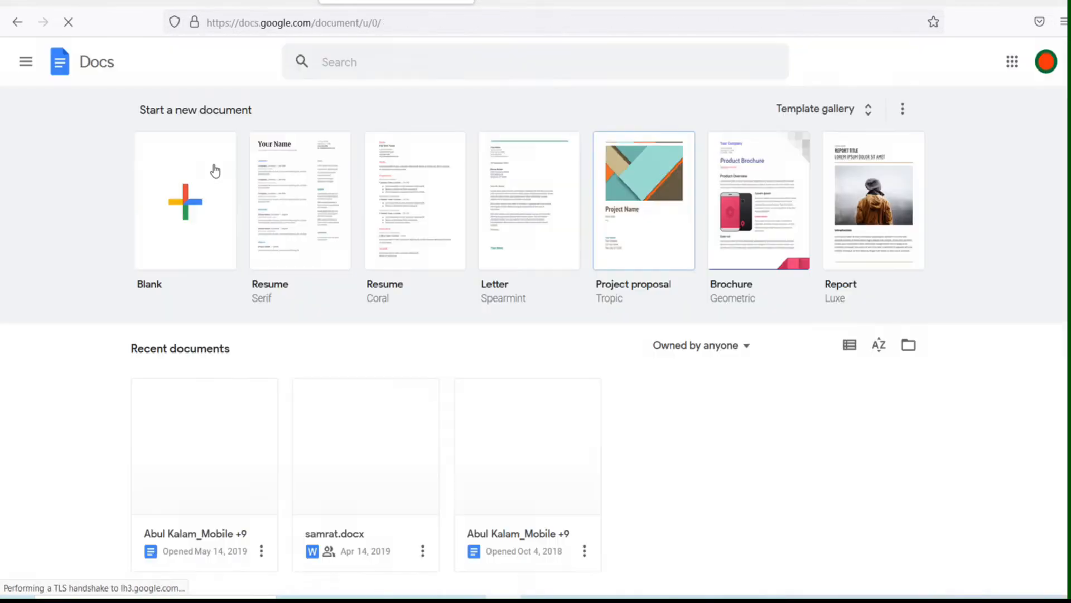
pyautogui.click(186, 209)
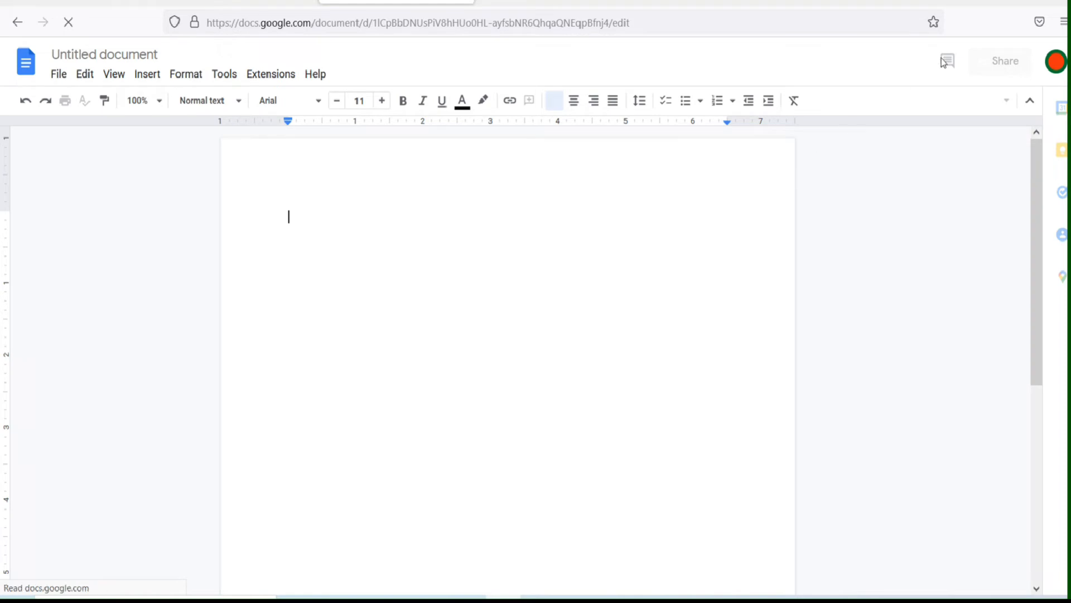
pyautogui.write('sgsg')
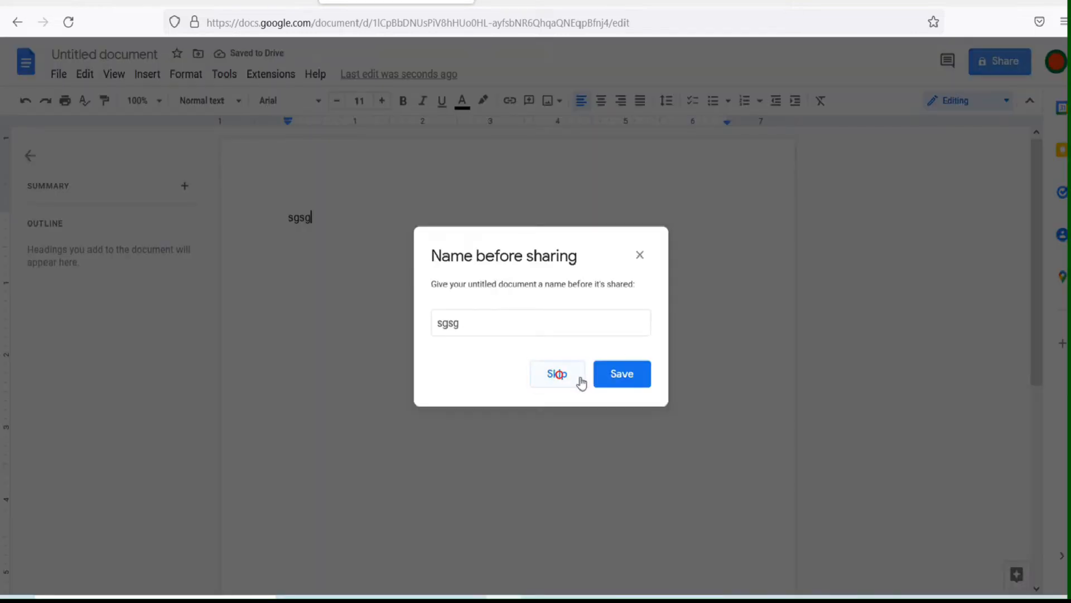
# Step: Share the document without naming it, let anyone with the link view it, copy the link and return to the business information form
pyautogui.click(579, 379)
pyautogui.click(397, 440)
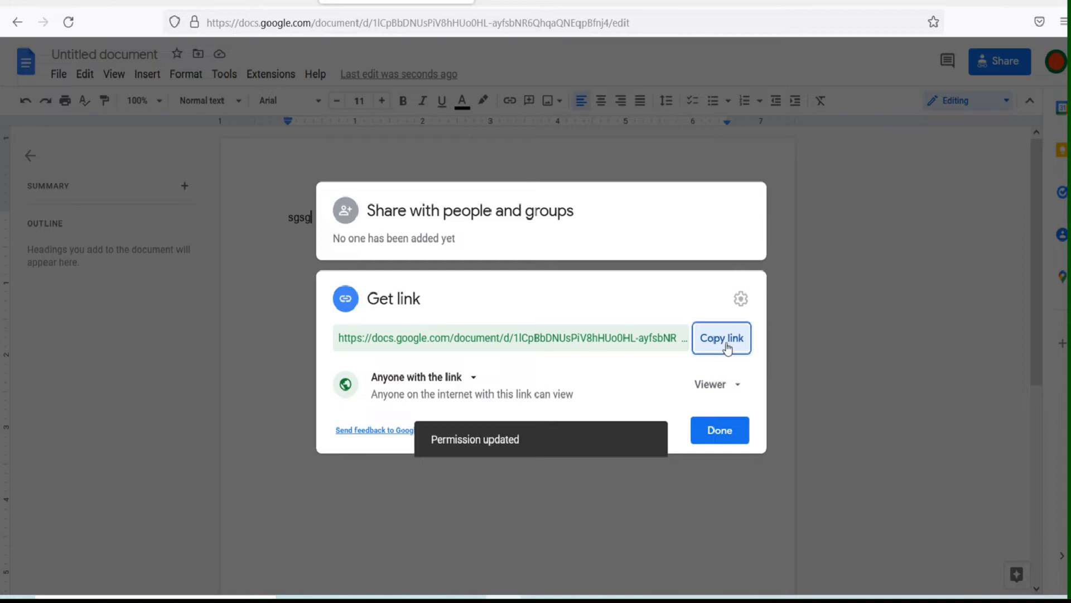
pyautogui.click(721, 338)
pyautogui.hotkey('ctrl', 'shift', 'Tab')
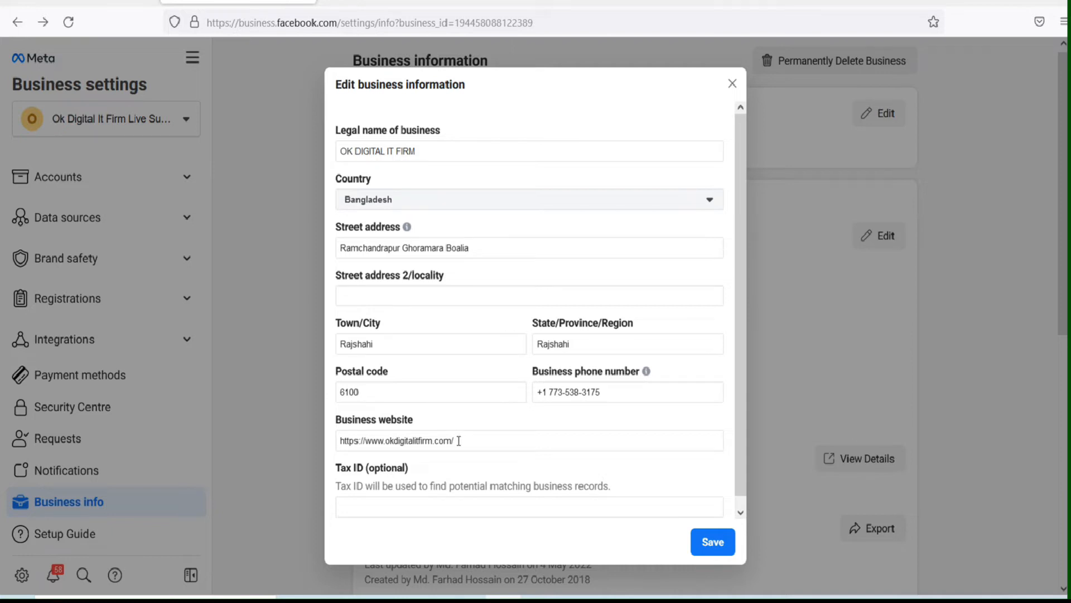
# Step: Go to the YouTube home page in another tab and open the signed-in account's profile menu
pyautogui.click(334, 1)
pyautogui.click(351, 24)
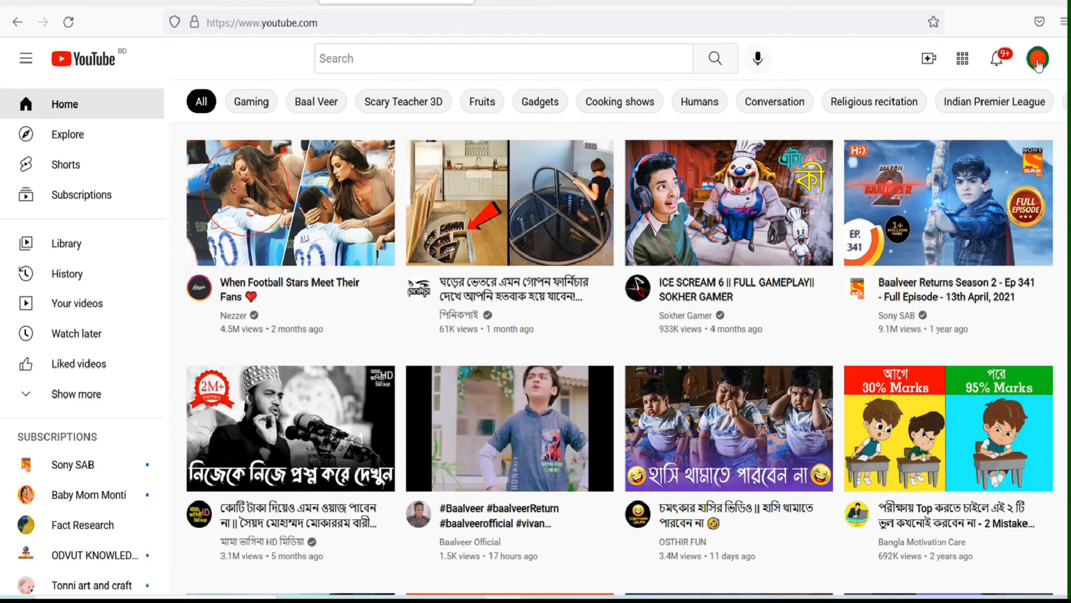
pyautogui.click(1038, 62)
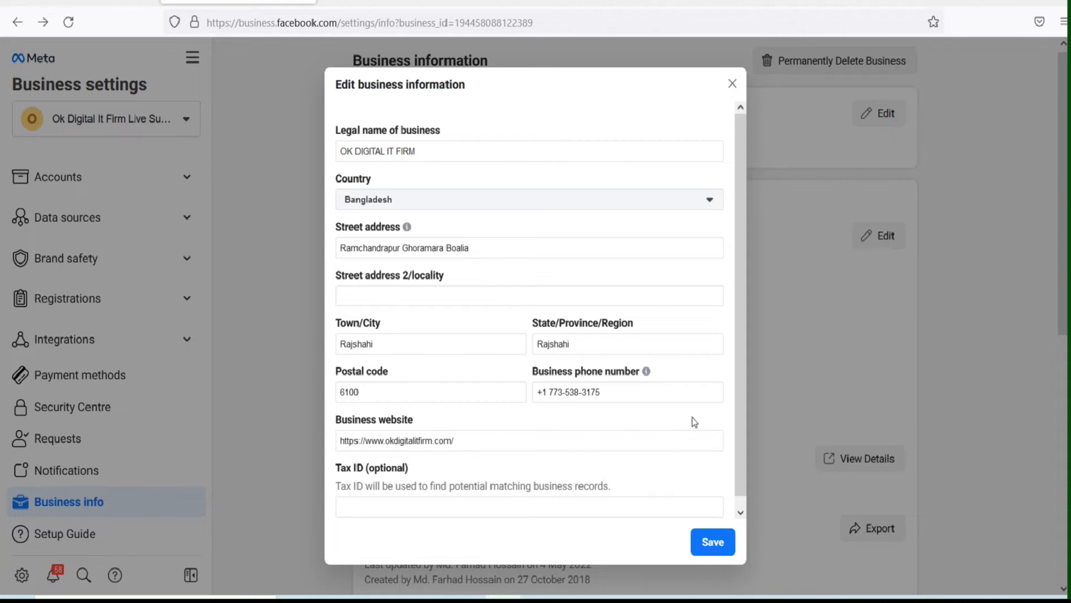
# Step: Save the edited business information in Business settings
pyautogui.click(707, 549)
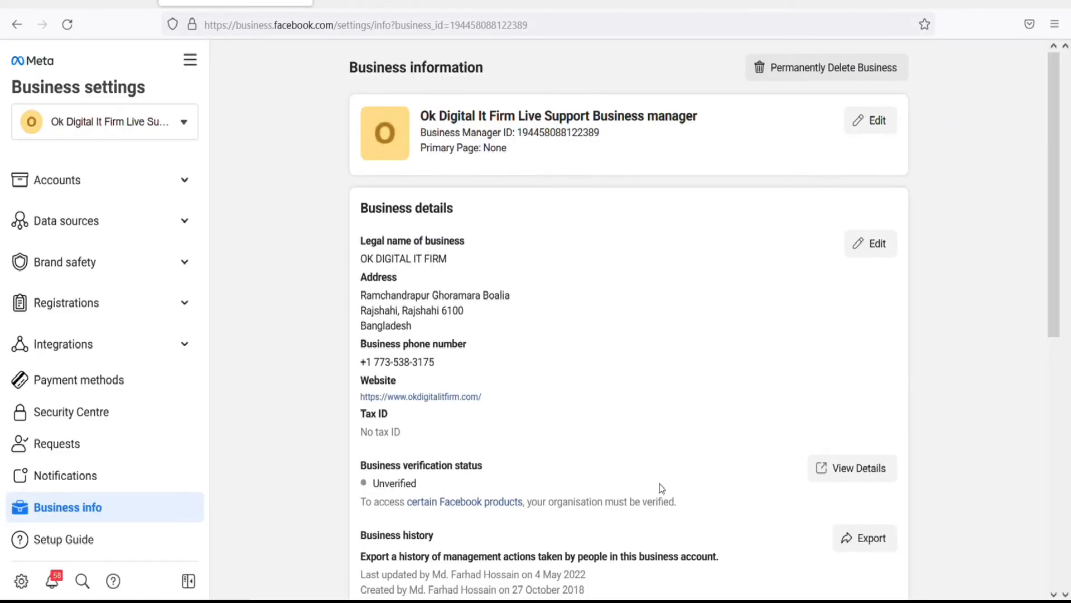
# Step: Check the business verification status, open its details in the Security Centre and return to the business information page
pyautogui.moveTo(361, 466); pyautogui.dragTo(487, 469)
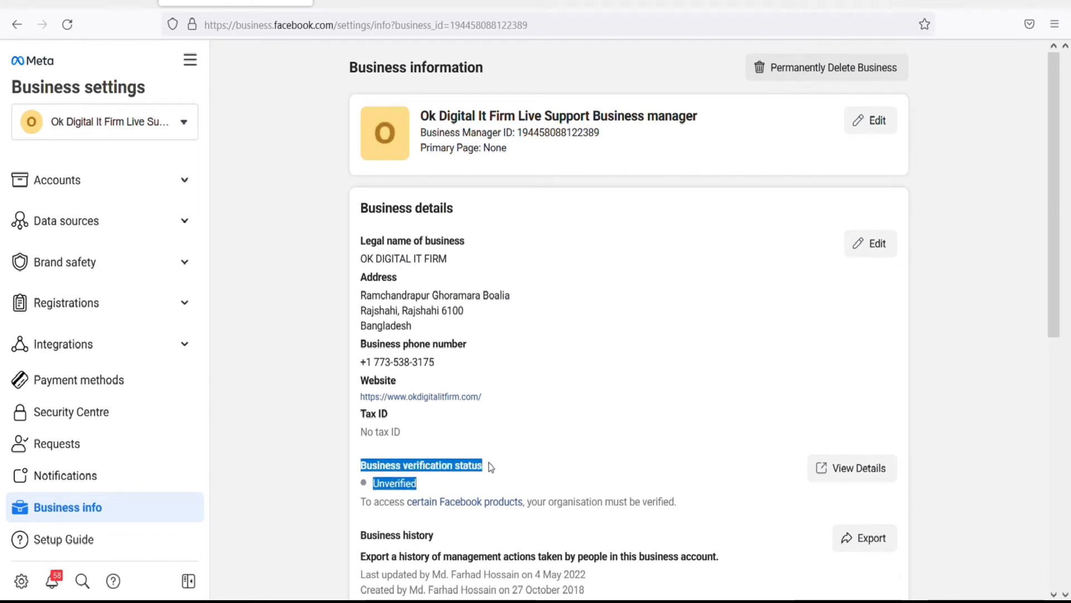
pyautogui.click(435, 481)
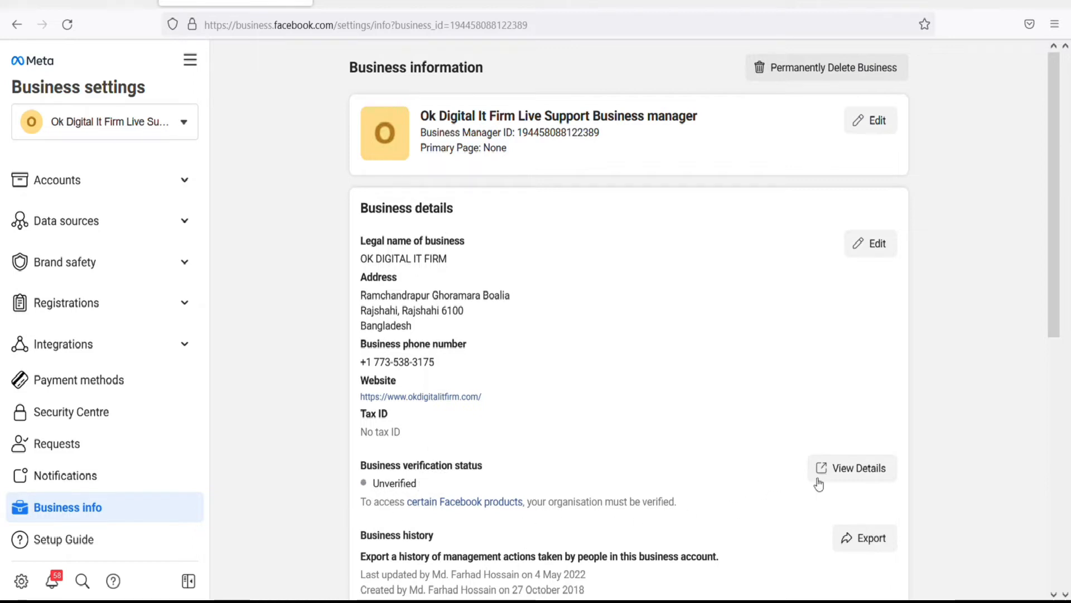
pyautogui.click(854, 472)
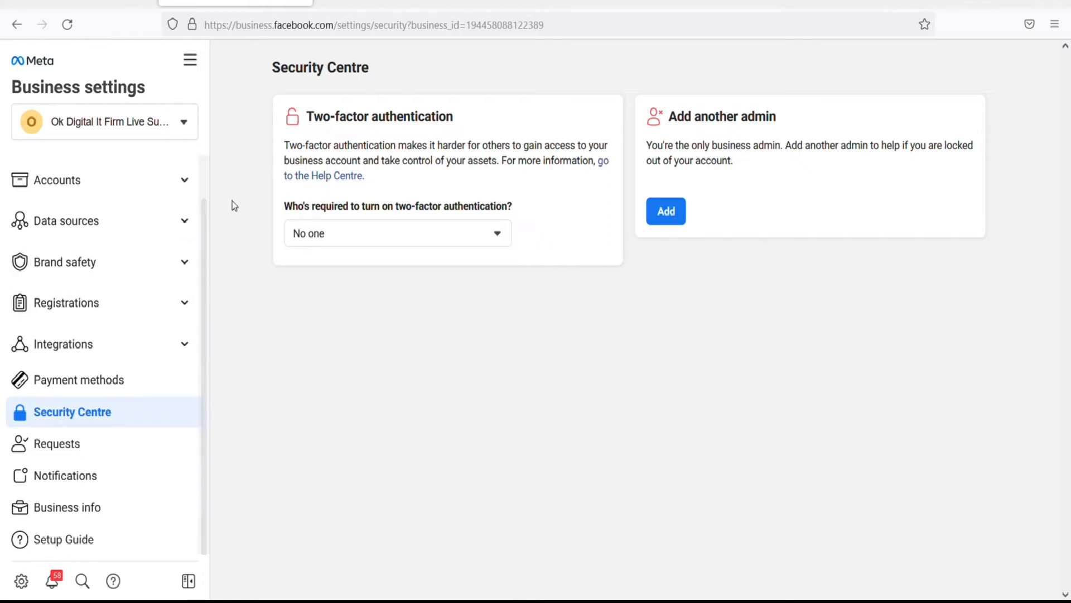
pyautogui.moveTo(204, 258); pyautogui.dragTo(209, 216)
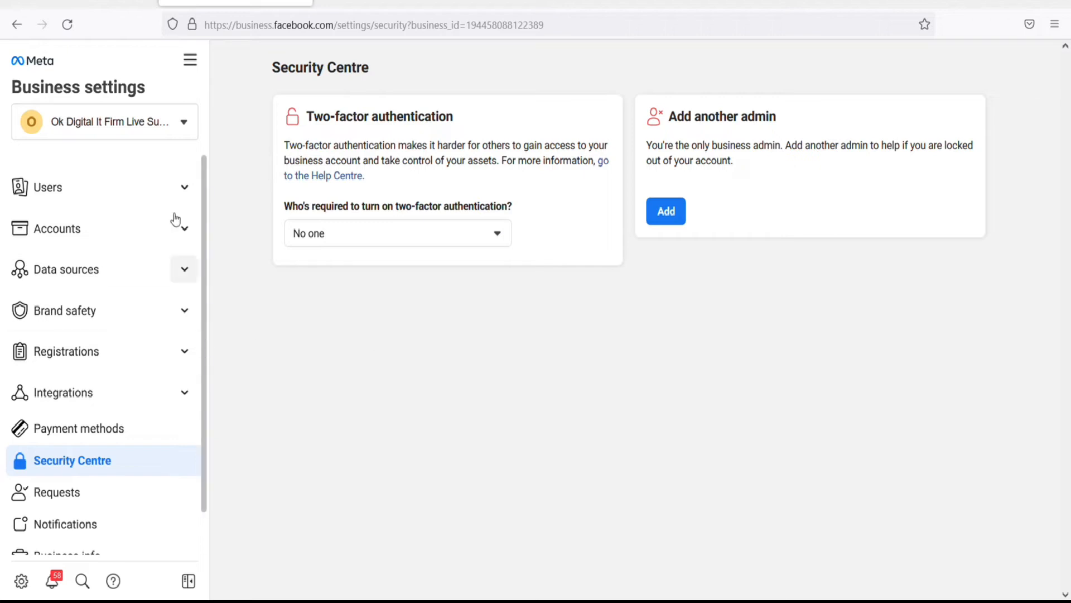
pyautogui.click(18, 25)
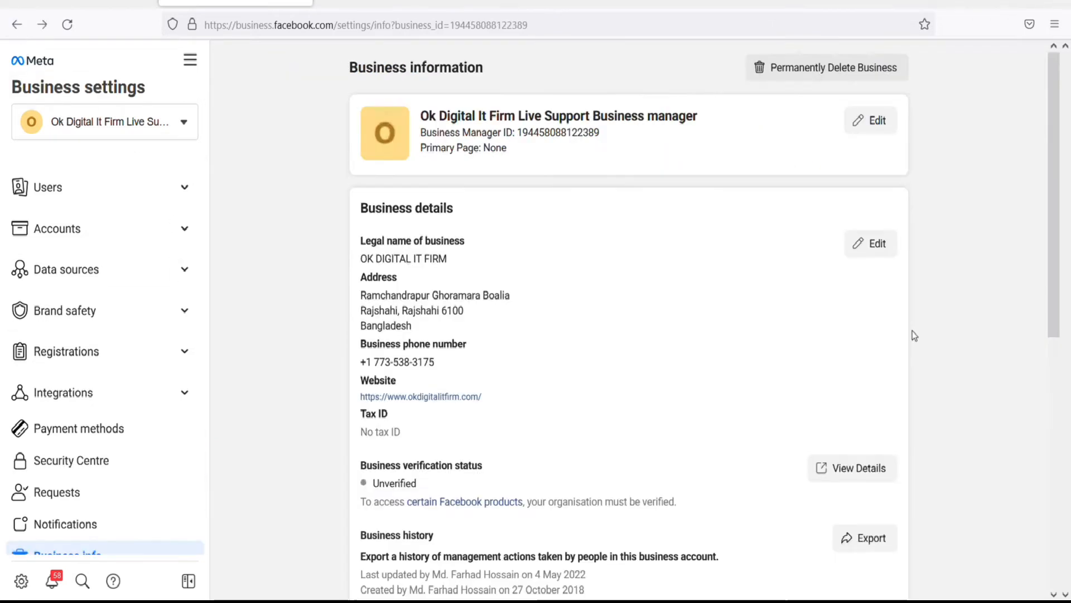
# Step: Review the rest of the business information page, including the ad account creation limit, business options and My Info
pyautogui.scroll(-3, 1026, 212)
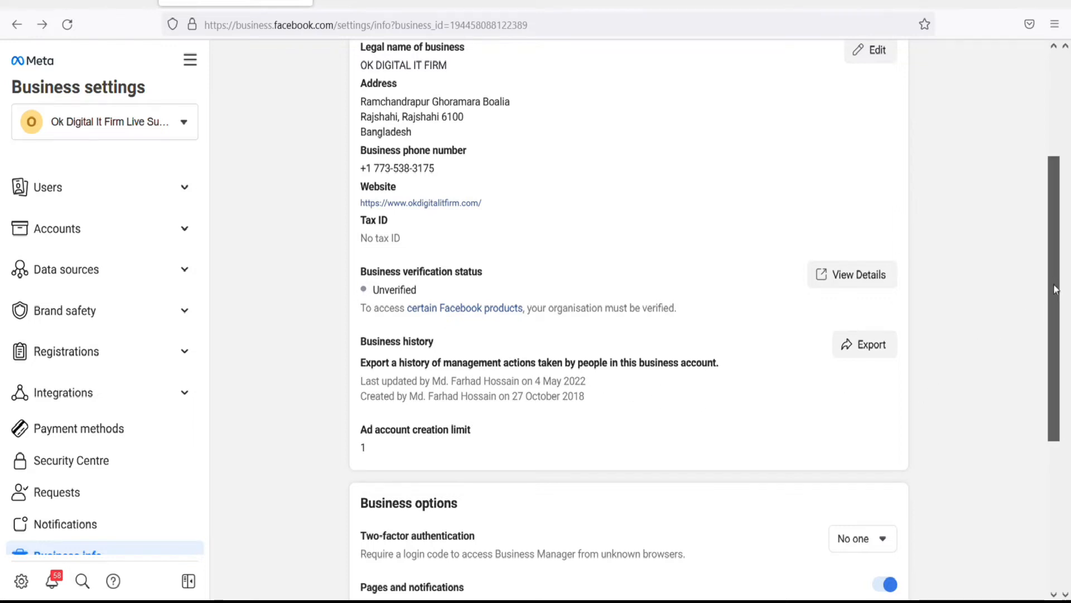
pyautogui.scroll(-2, 842, 376)
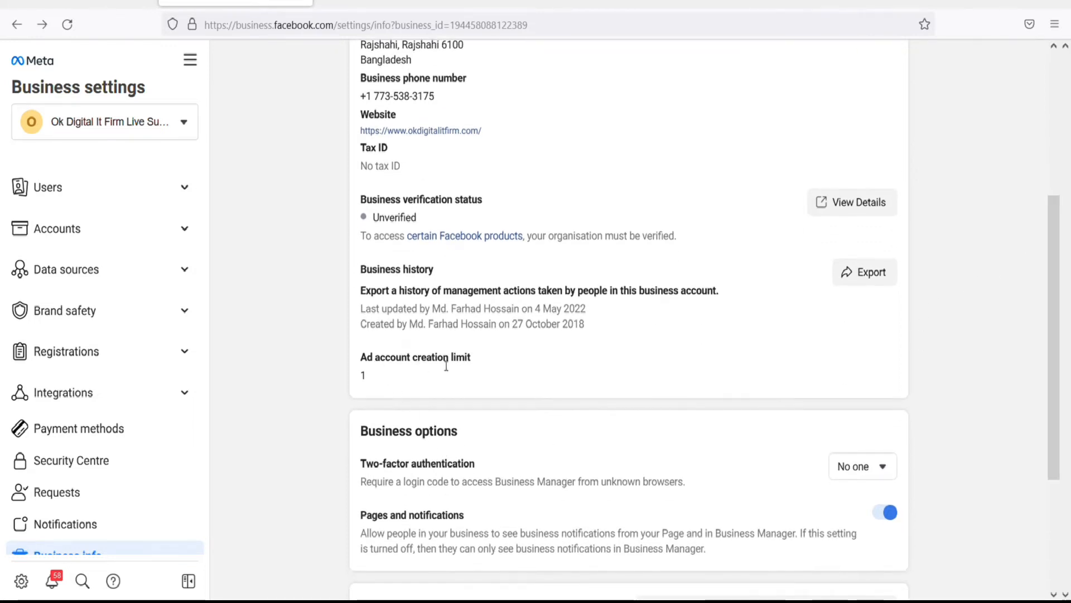
pyautogui.doubleClick(363, 375)
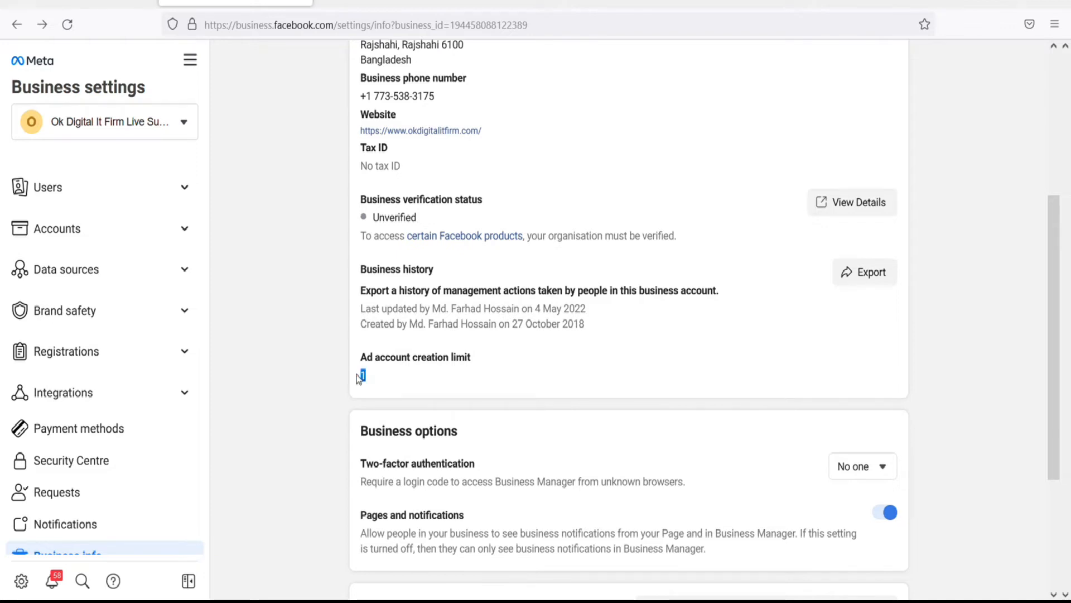
pyautogui.click(367, 379)
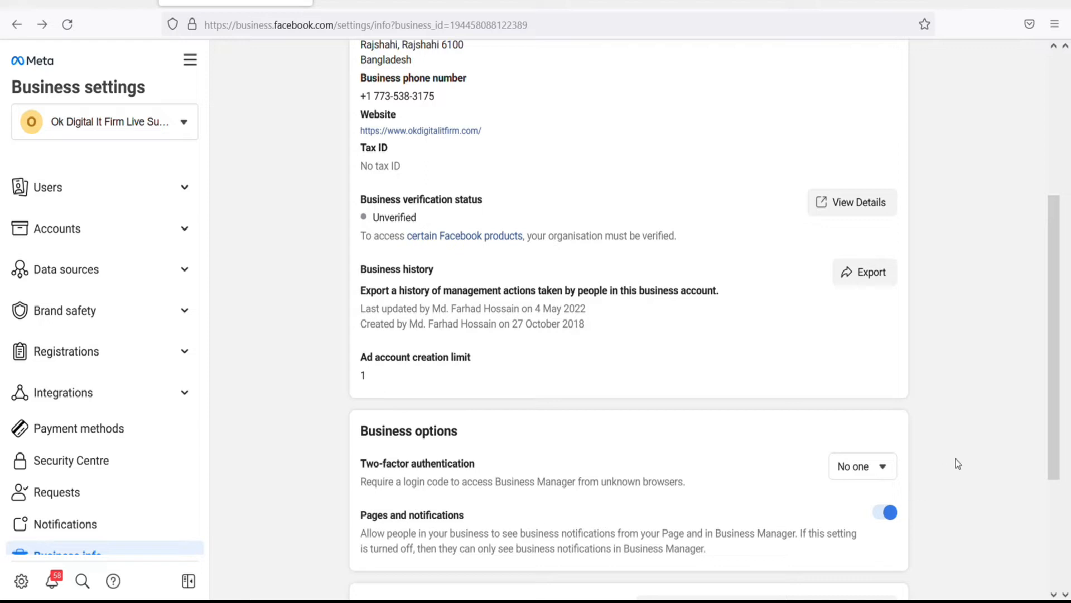
pyautogui.moveTo(1050, 373); pyautogui.dragTo(1063, 490)
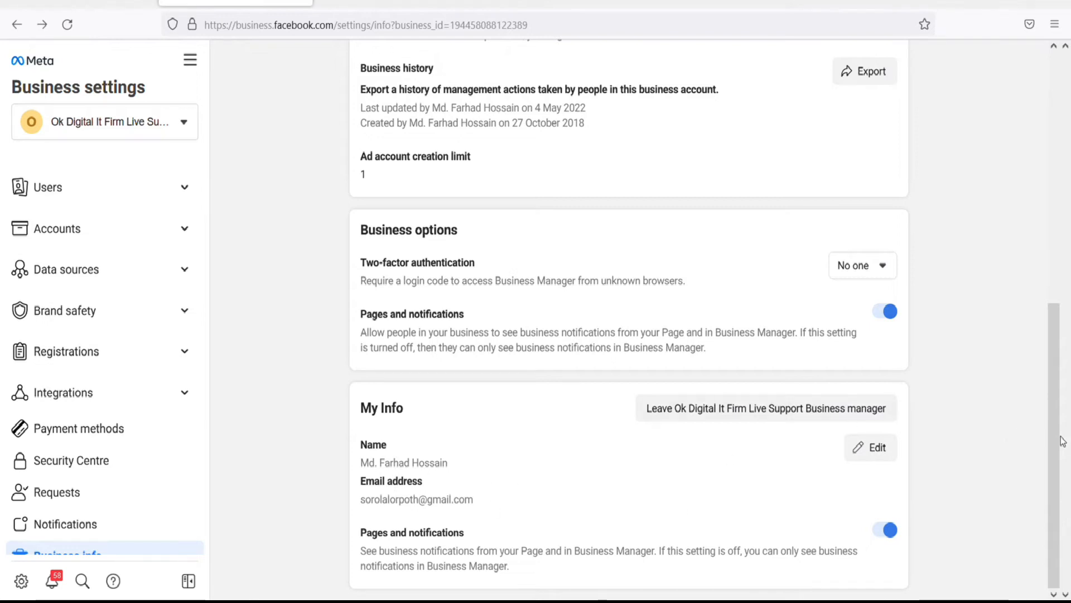
pyautogui.moveTo(1059, 434); pyautogui.dragTo(1063, 290)
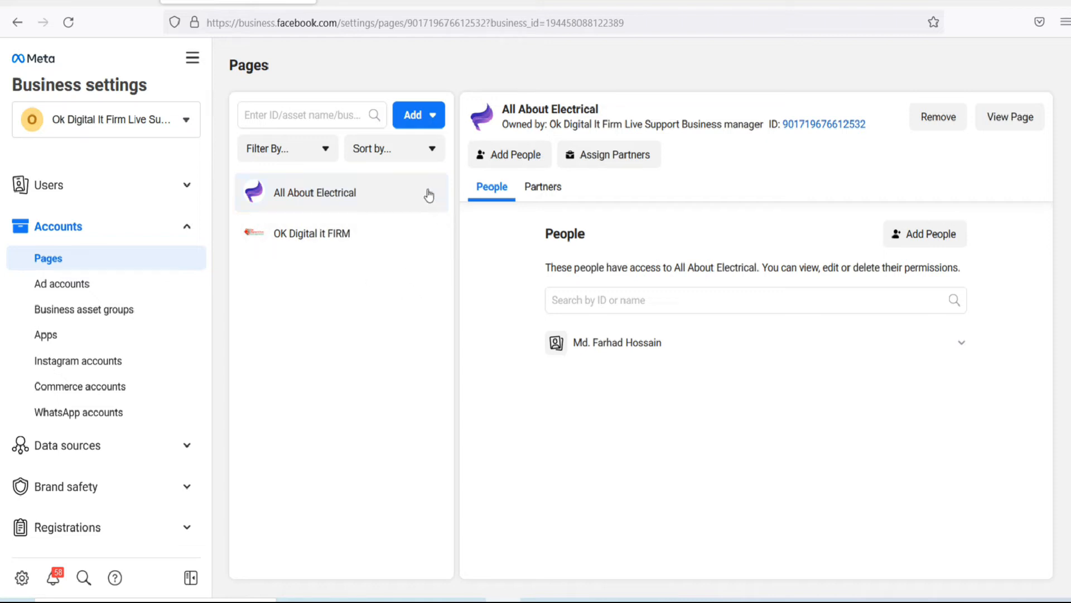
pyautogui.click(414, 116)
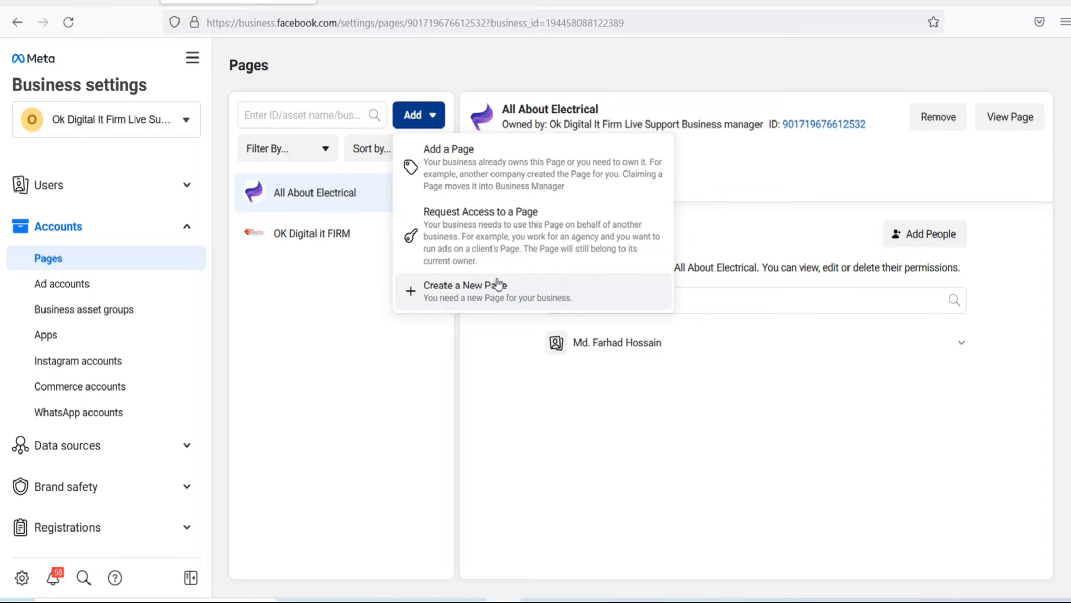
pyautogui.click(464, 166)
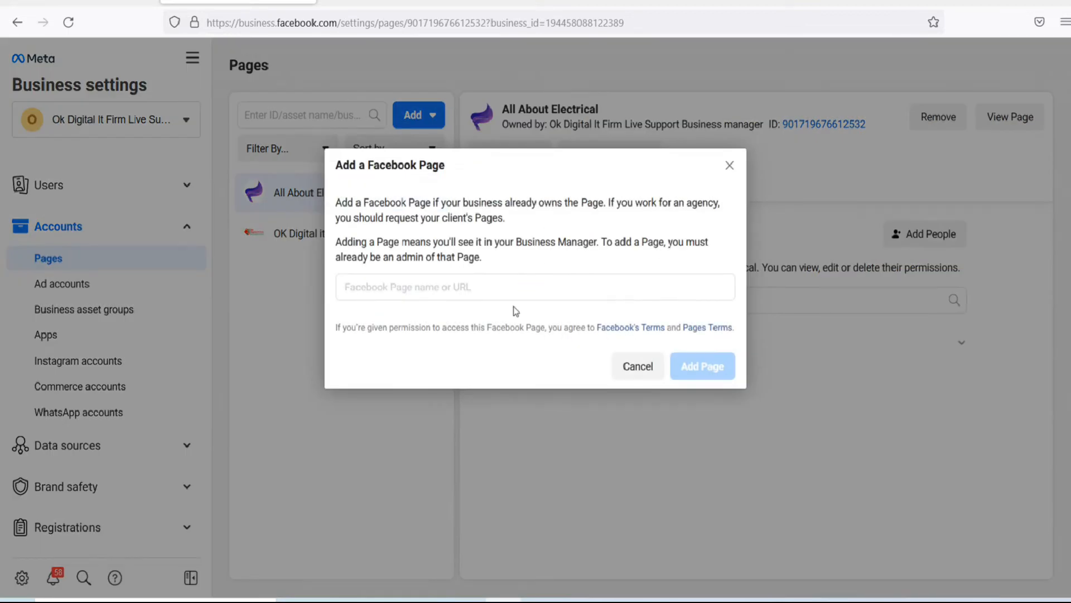
pyautogui.click(414, 287)
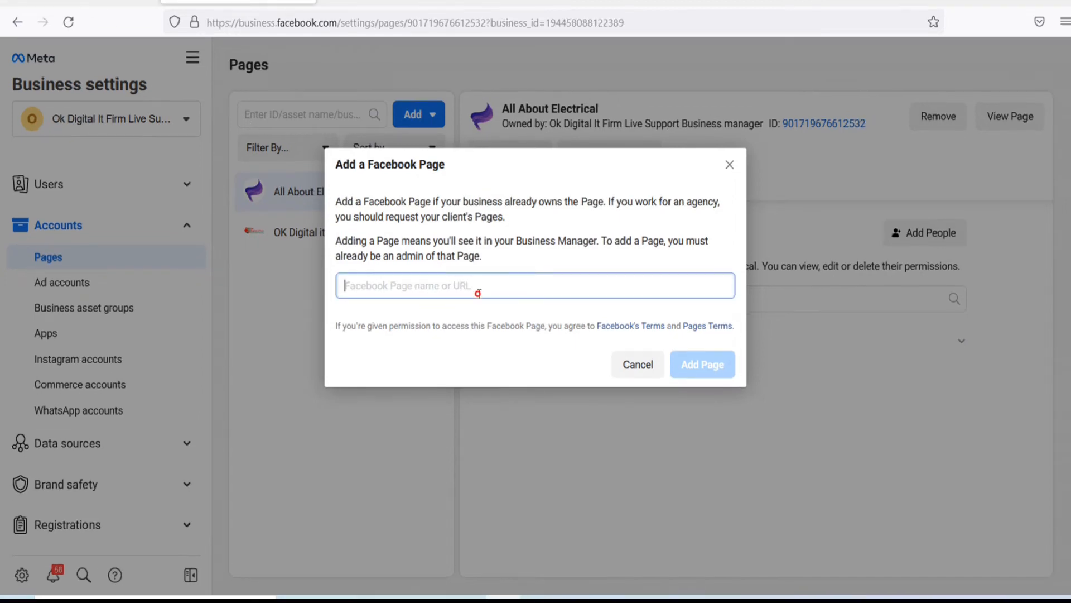
pyautogui.write('https://www.facebook.com/sorolmotivationbangla/')
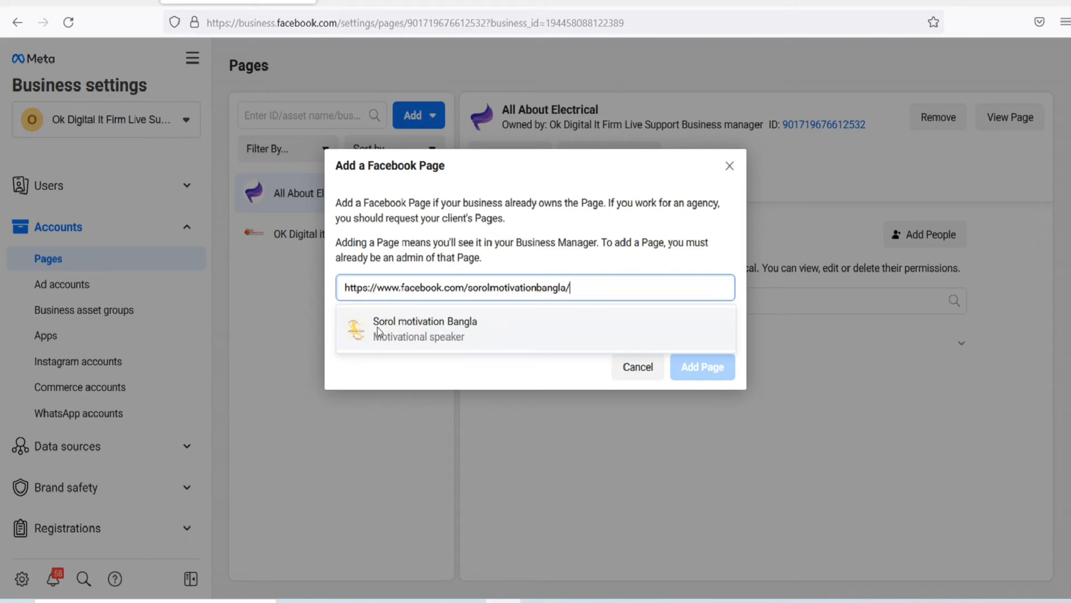
pyautogui.click(463, 328)
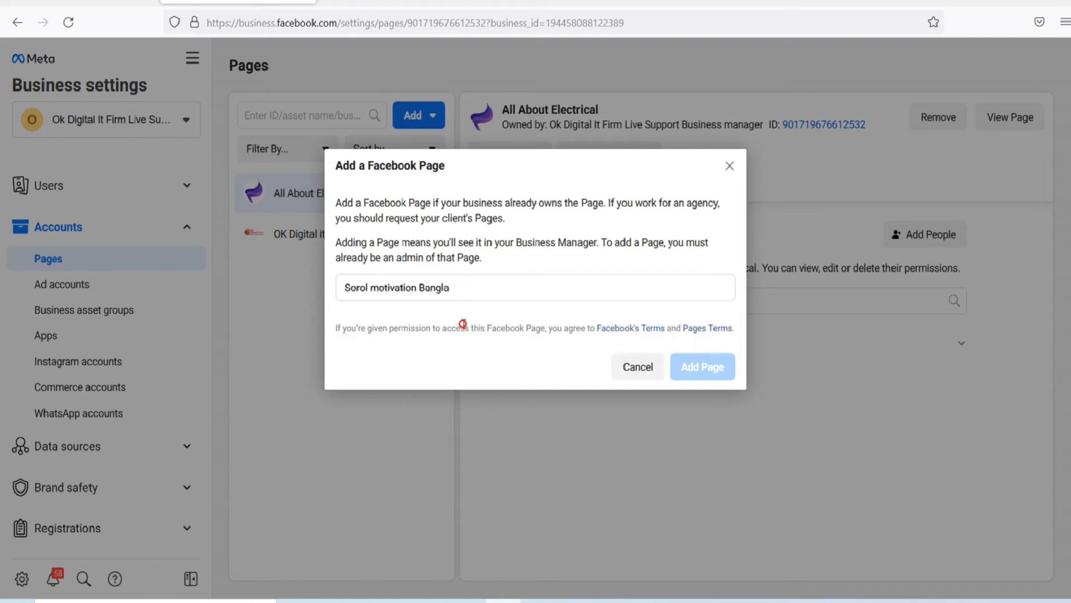
pyautogui.click(706, 413)
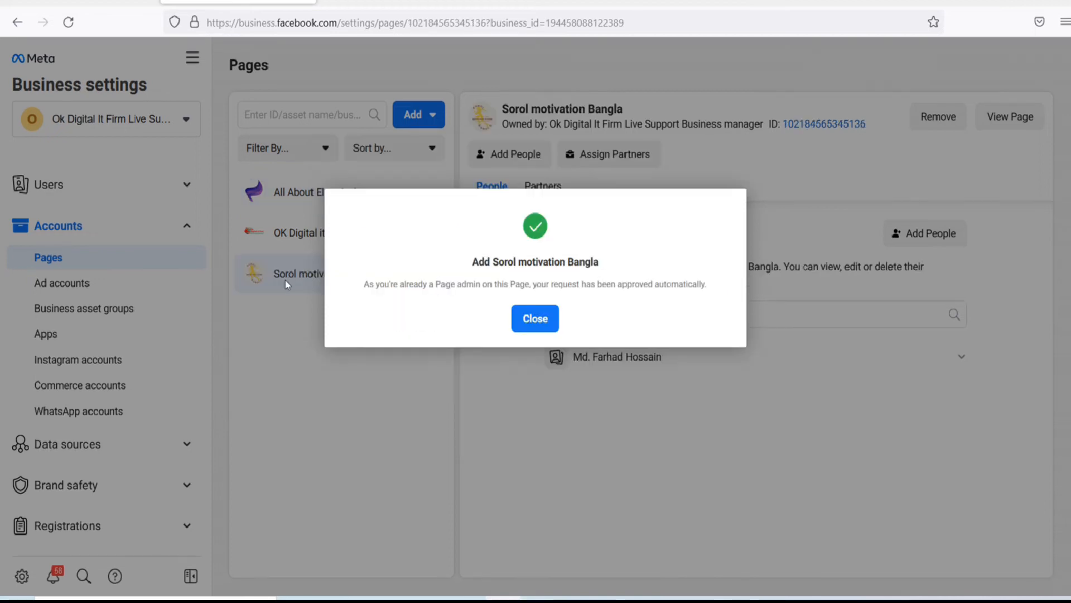
pyautogui.click(535, 318)
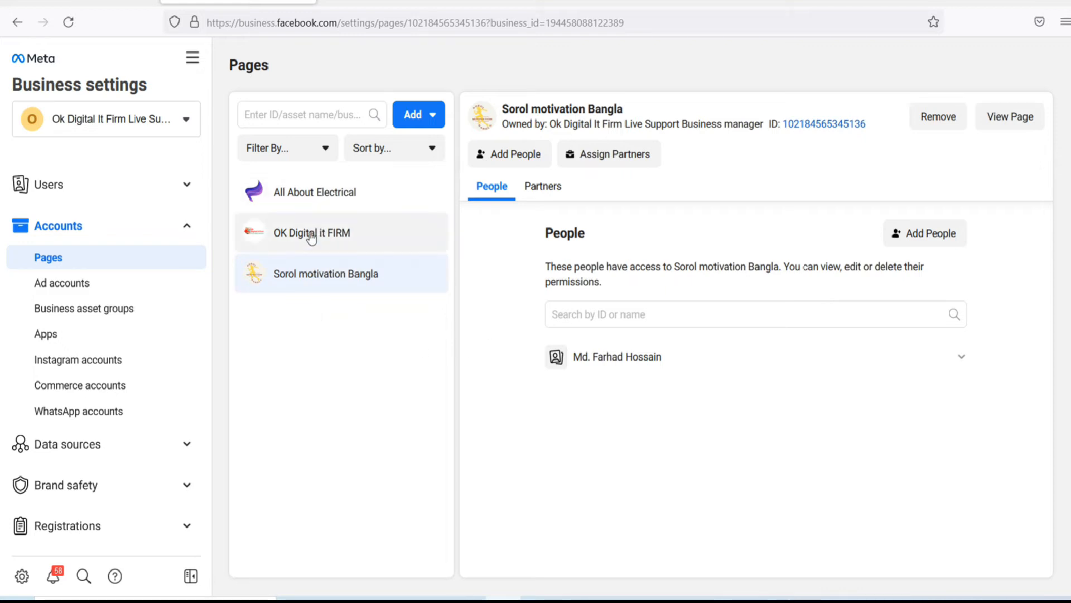
# Step: Look at the options for adding Pages, then view the Sorol motivation Bangla Page in its own tab and return to Business settings
pyautogui.click(414, 115)
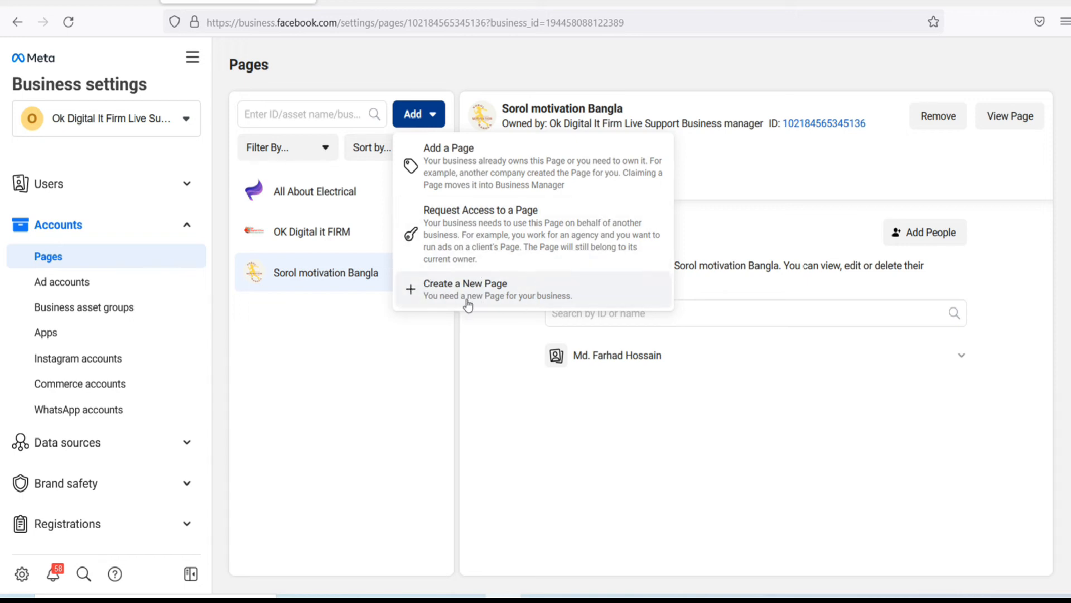
pyautogui.click(487, 355)
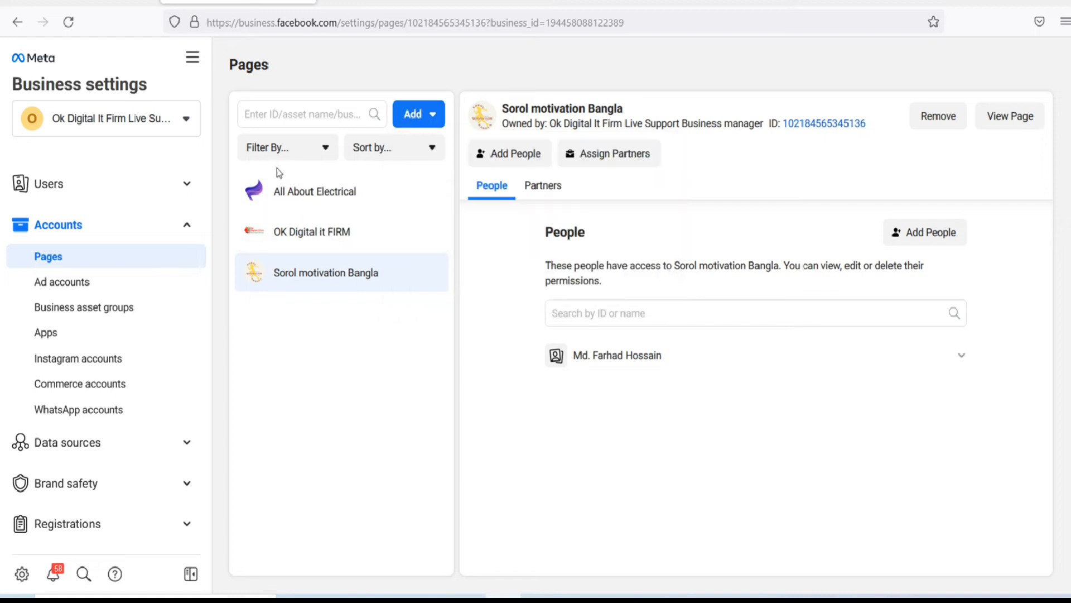
pyautogui.click(98, 3)
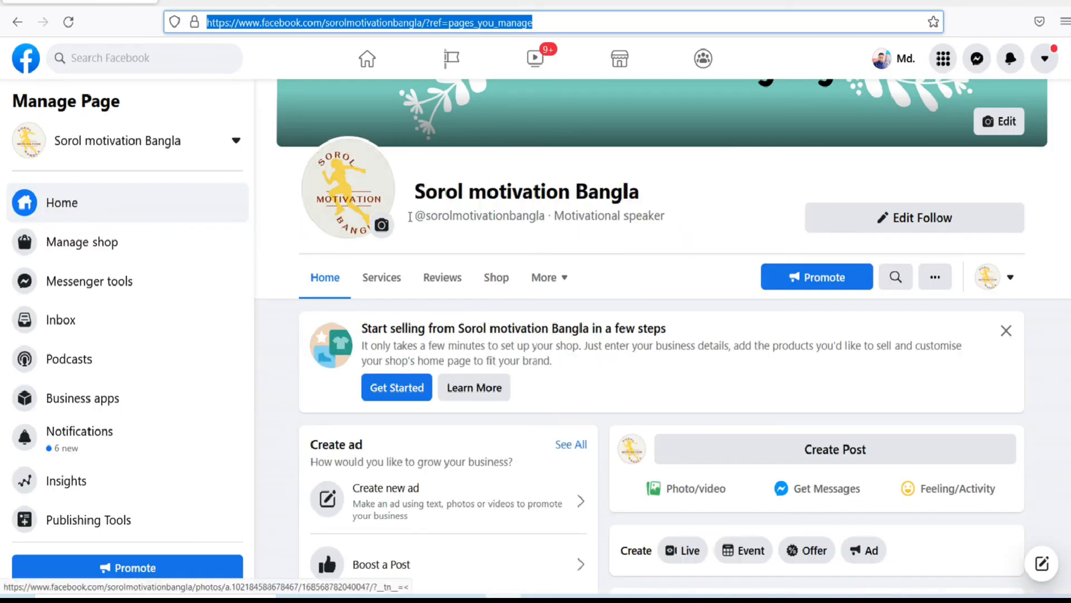
pyautogui.moveTo(418, 190); pyautogui.dragTo(643, 198)
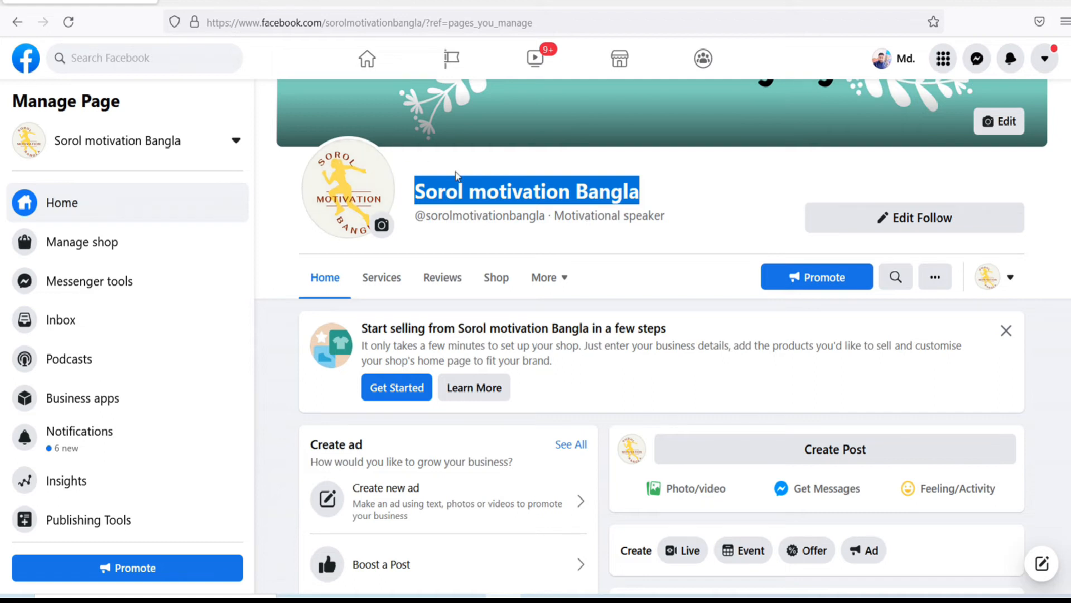
pyautogui.click(243, 1)
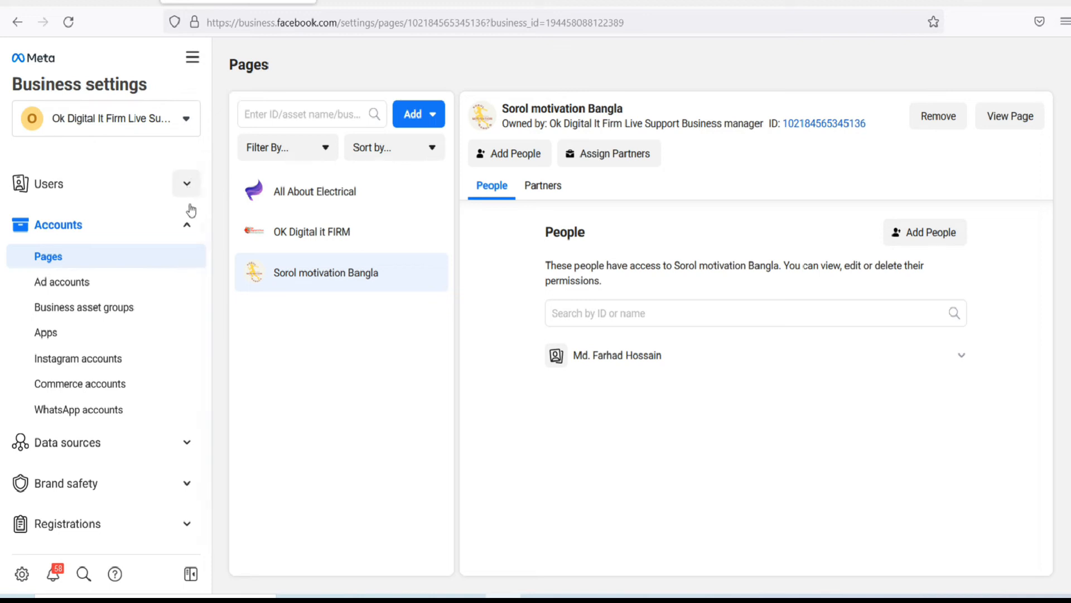
# Step: Start creating a new ad account in the business and name it OK DIGITAL IT FIRM
pyautogui.click(66, 282)
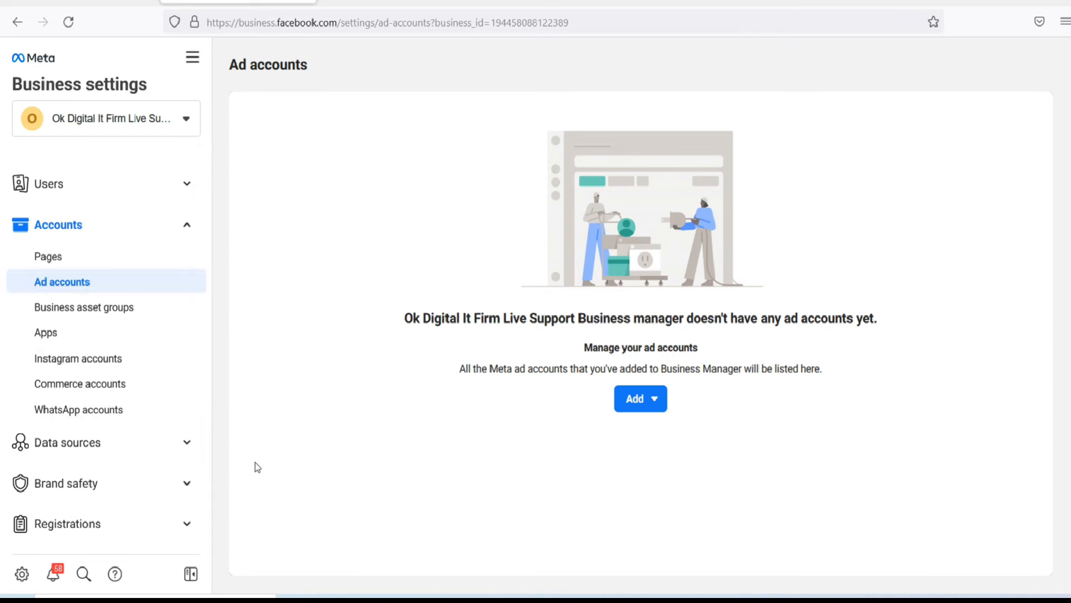
pyautogui.click(641, 399)
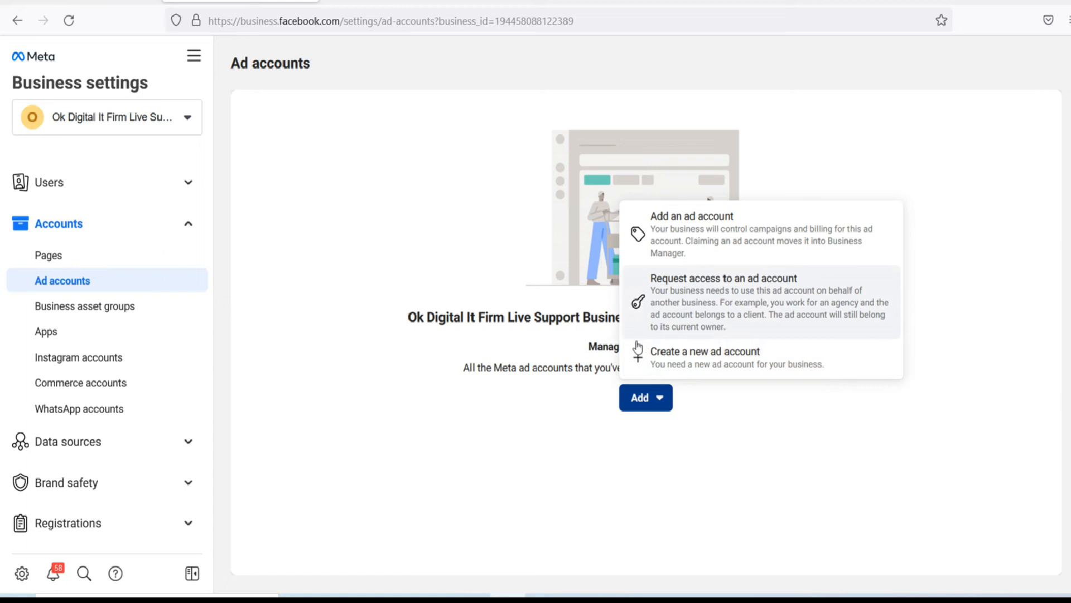
pyautogui.click(692, 364)
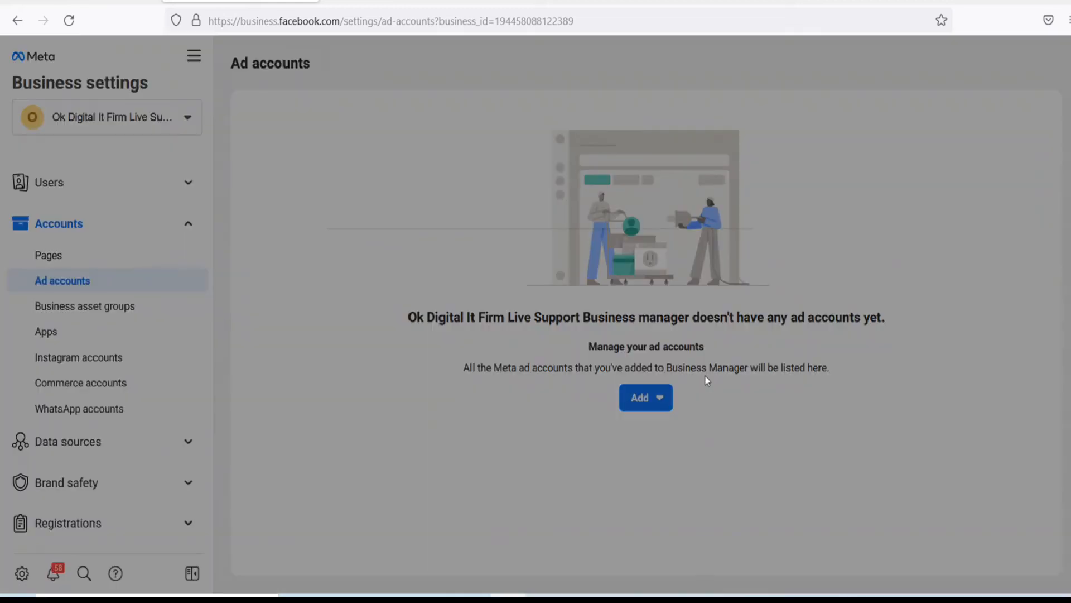
pyautogui.tripleClick(580, 249)
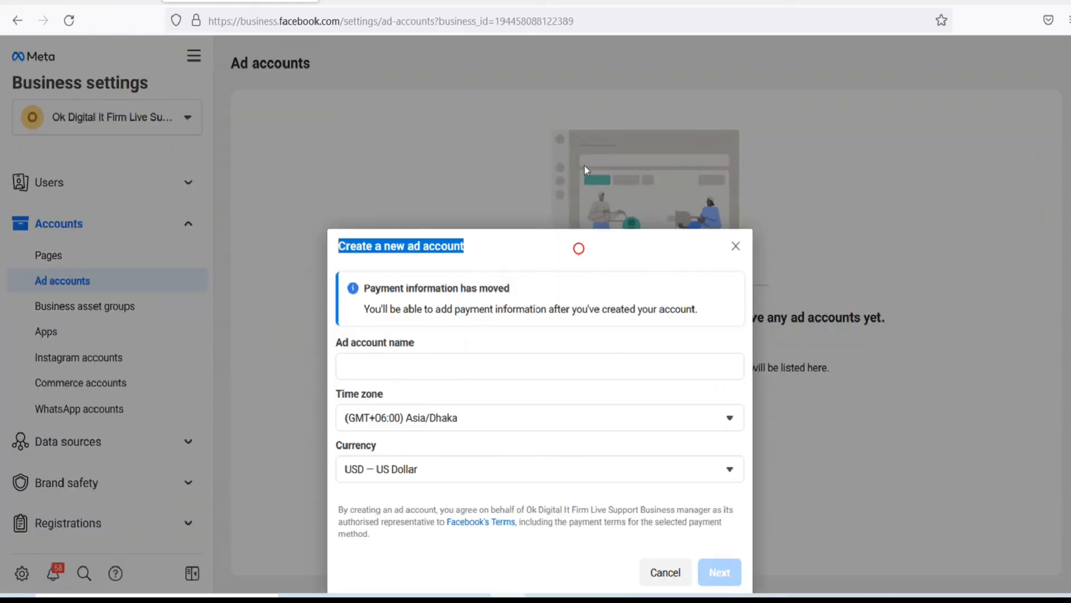
pyautogui.click(580, 249)
pyautogui.click(396, 363)
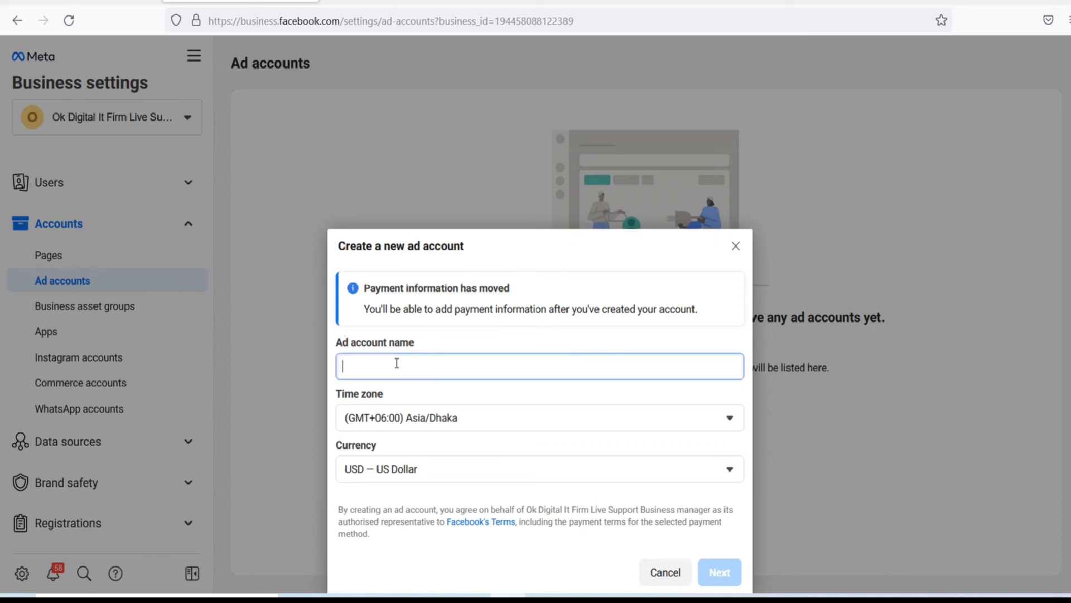
pyautogui.press('capslock')
pyautogui.write('OK DIGITAL IT FIR')
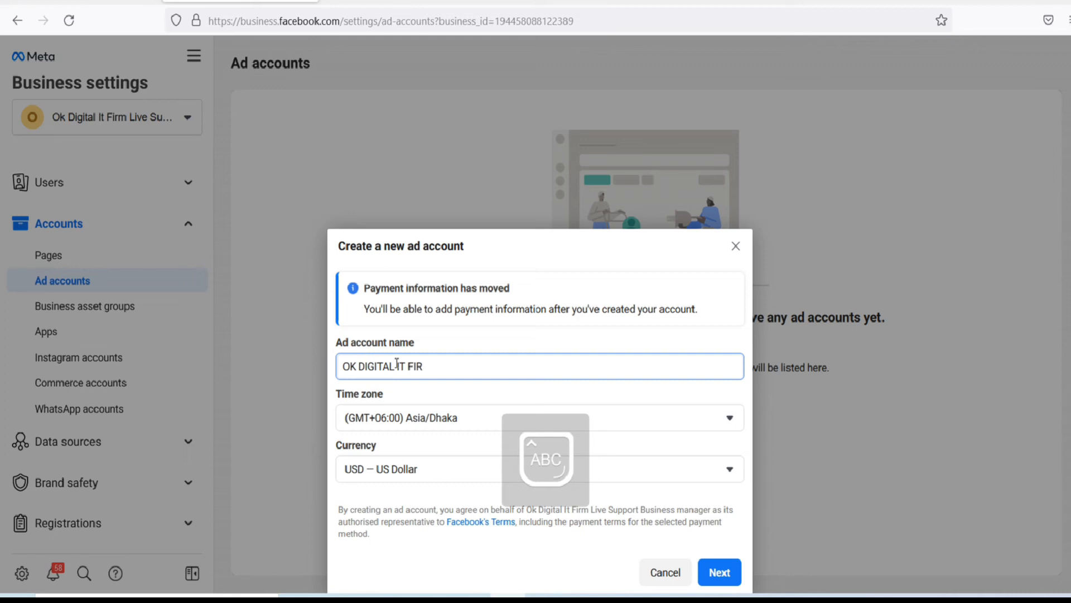
pyautogui.write('M')
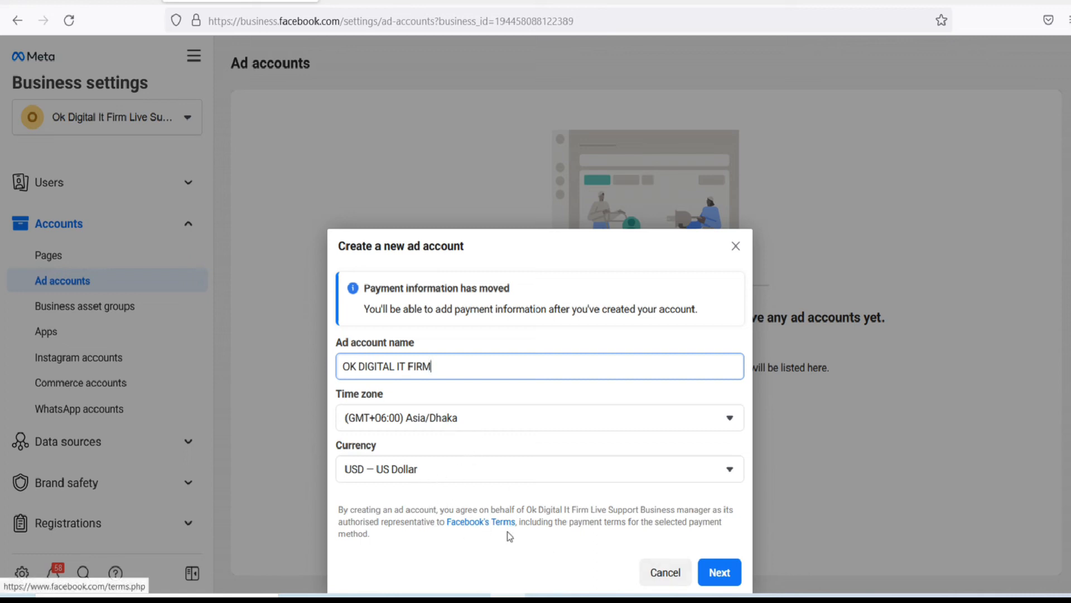
# Step: Accept the Asia/Dhaka time zone and US Dollar currency, and create the ad account for use by My business
pyautogui.click(724, 573)
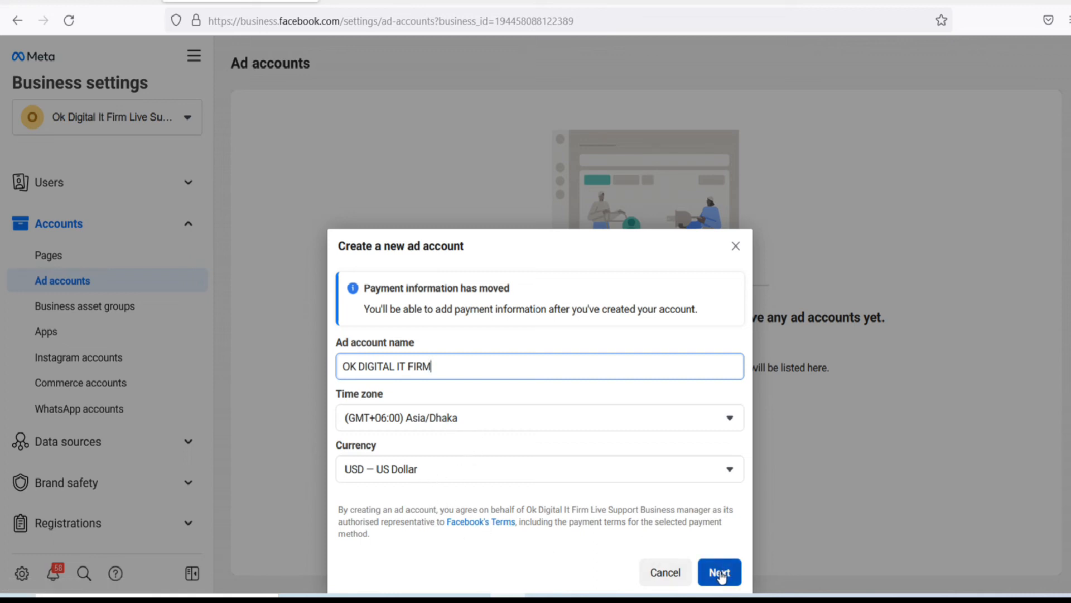
pyautogui.click(721, 573)
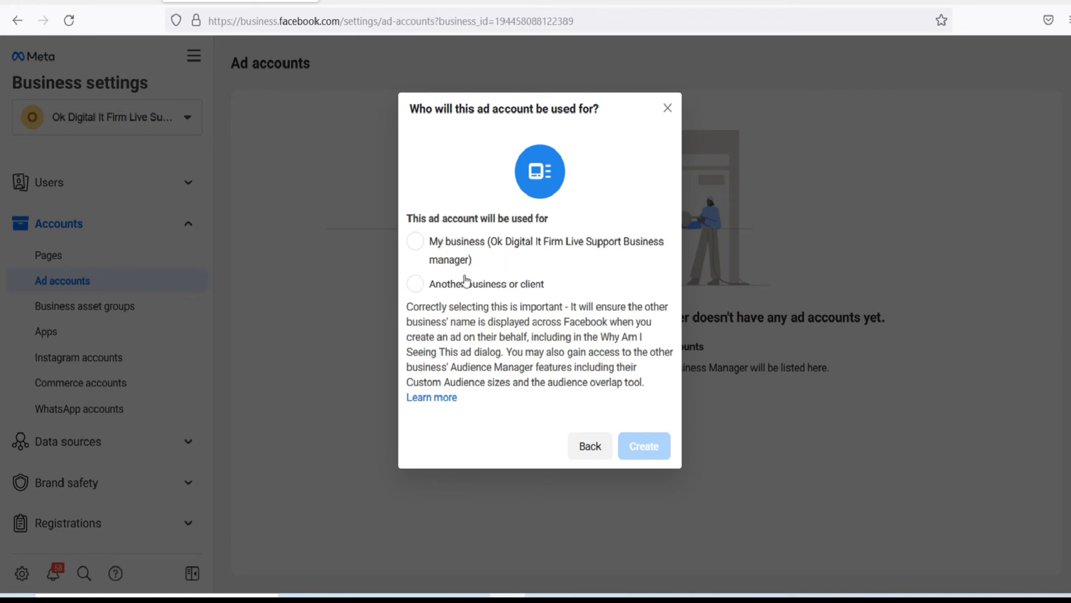
pyautogui.click(415, 241)
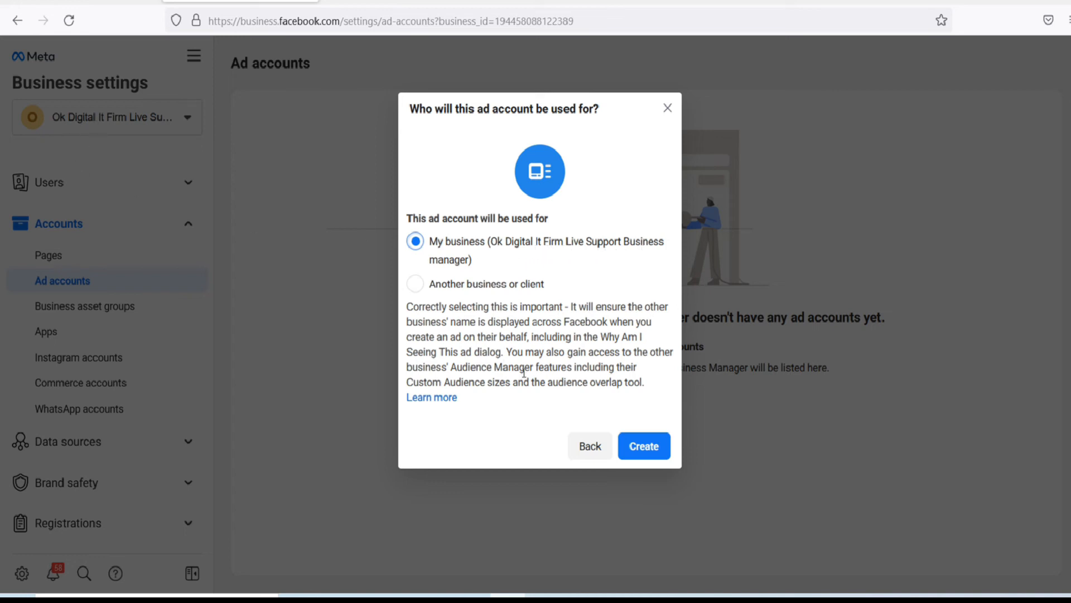
pyautogui.click(642, 438)
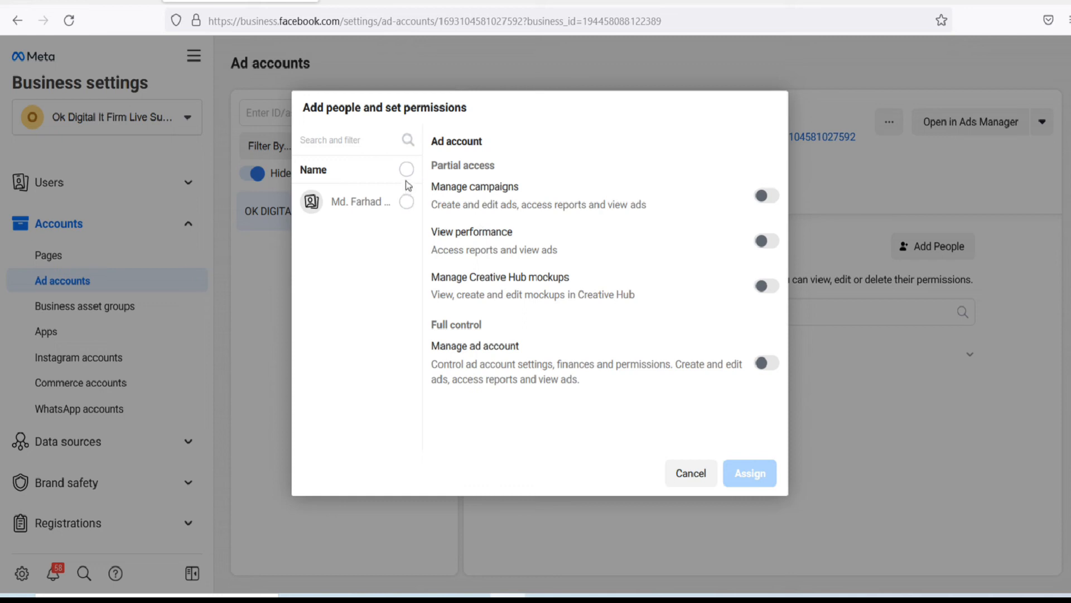
# Step: Assign the listed person to the OK DIGITAL IT FIRM ad account with Manage campaigns and full-control Manage ad account permissions, and dismiss the confirmation
pyautogui.click(407, 201)
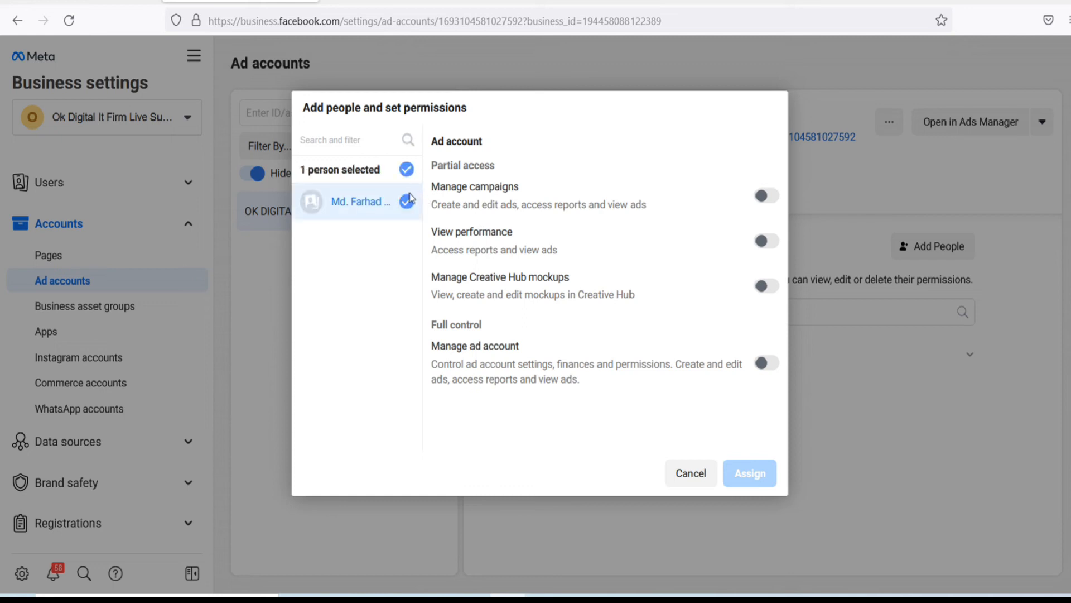
pyautogui.click(767, 196)
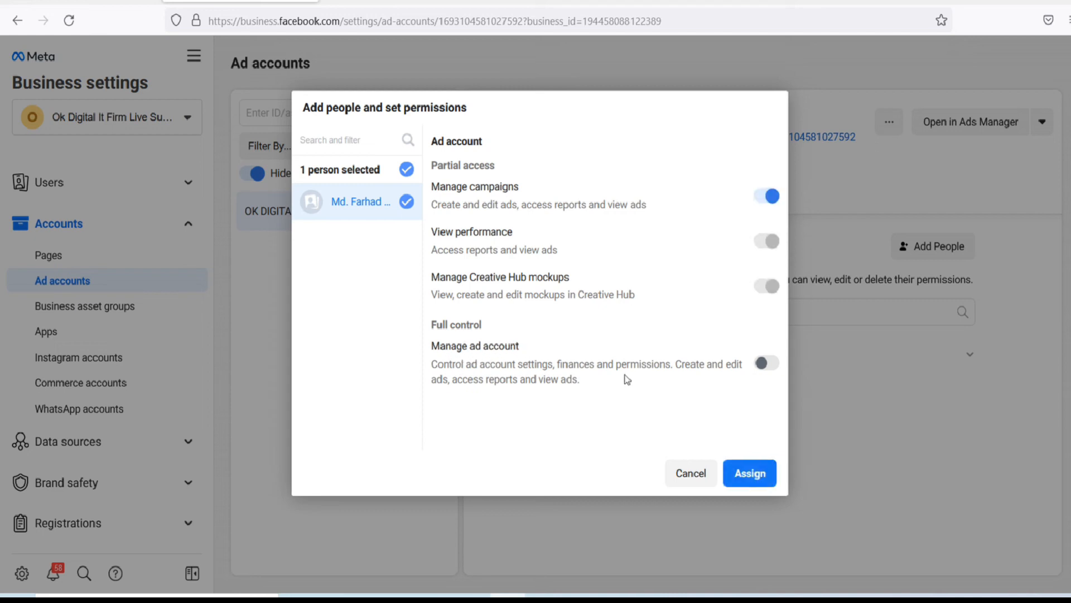
pyautogui.click(766, 363)
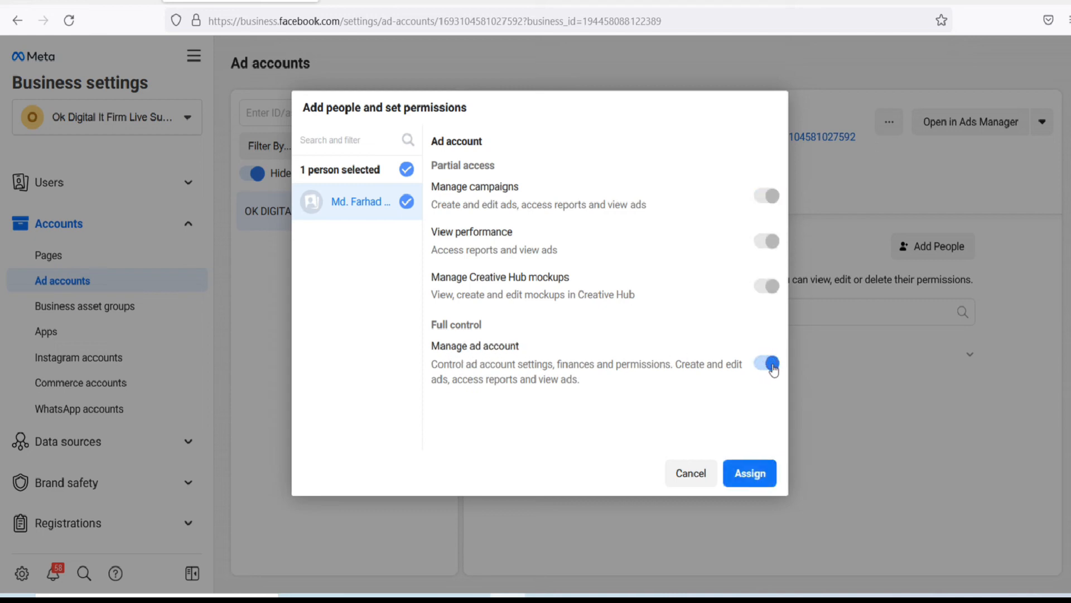
pyautogui.click(749, 473)
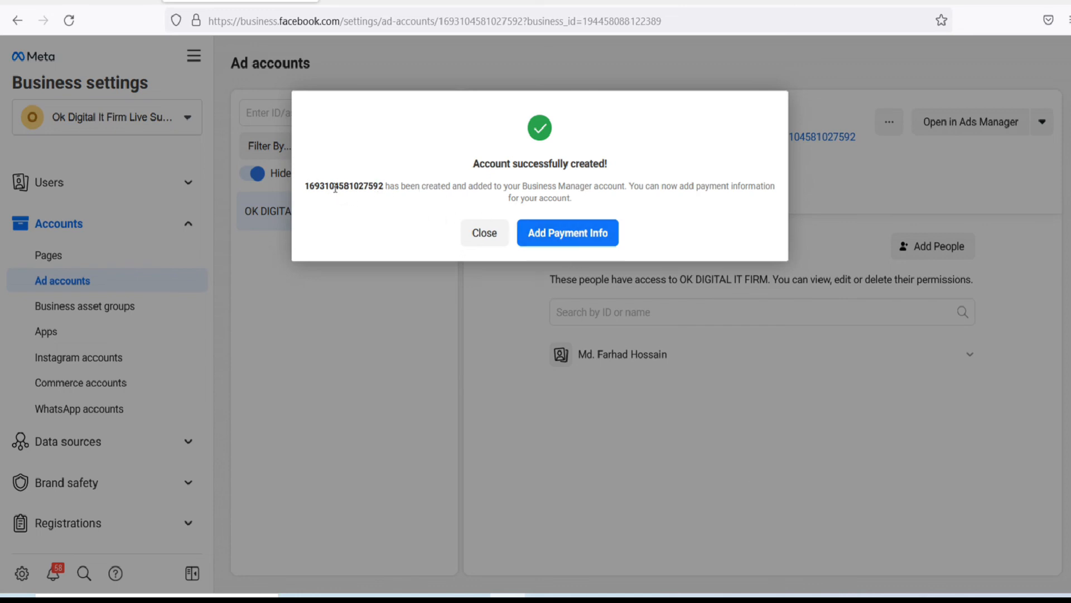
pyautogui.click(549, 239)
pyautogui.click(492, 233)
pyautogui.click(593, 234)
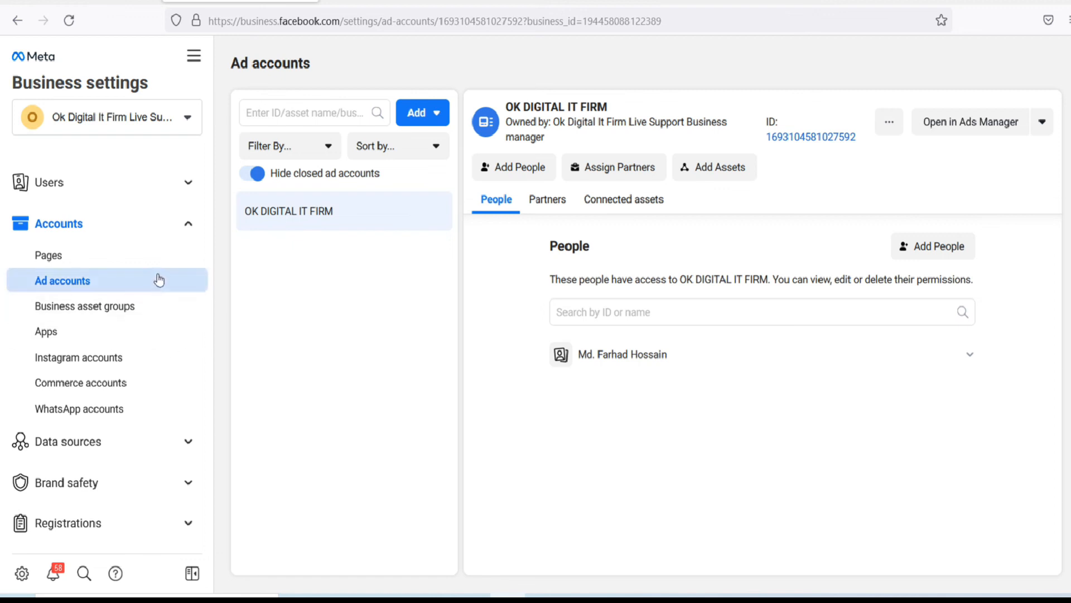
# Step: Look over the business's Pages, return to the OK DIGITAL IT FIRM ad account and view its payment methods
pyautogui.click(103, 254)
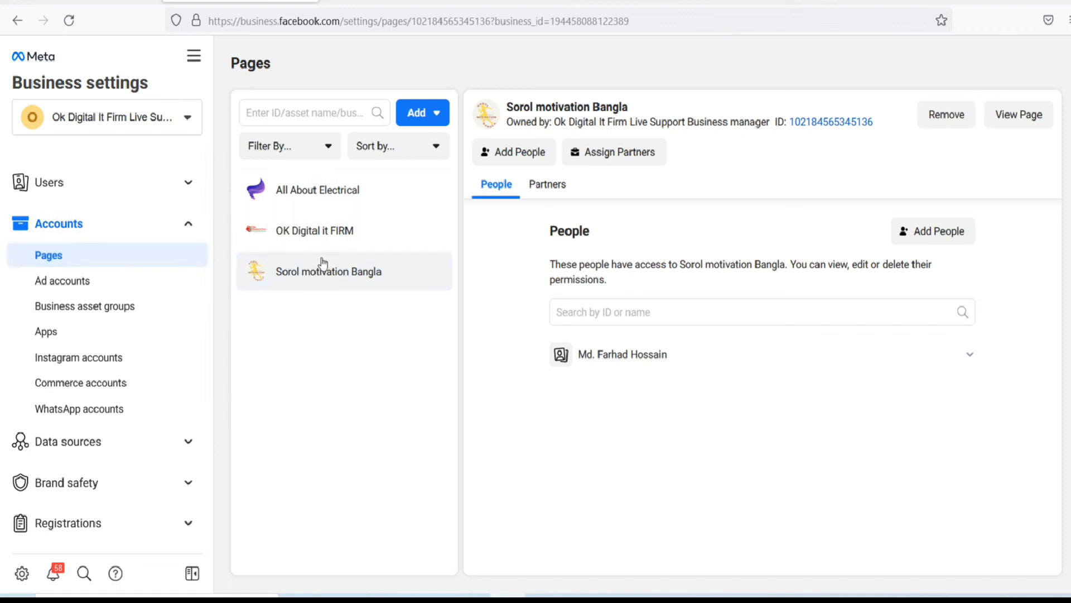
pyautogui.click(91, 282)
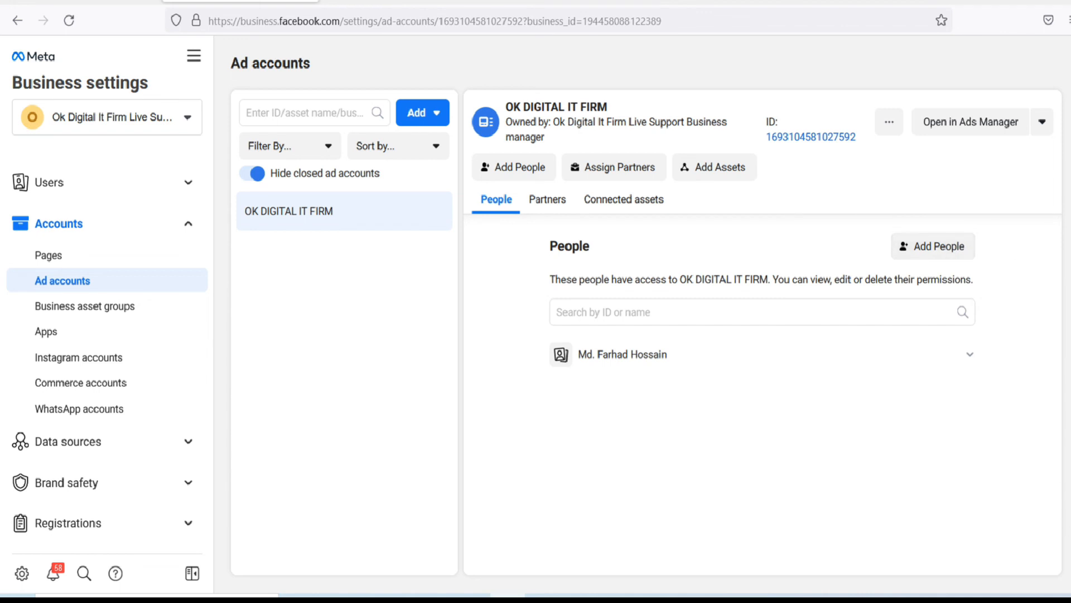
pyautogui.click(1043, 124)
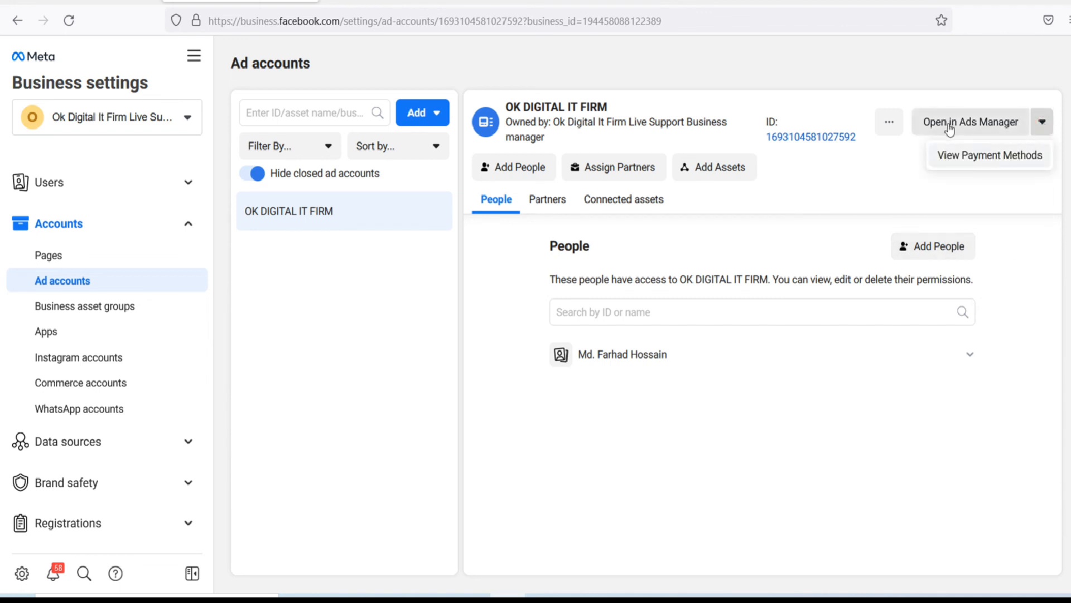
pyautogui.click(987, 159)
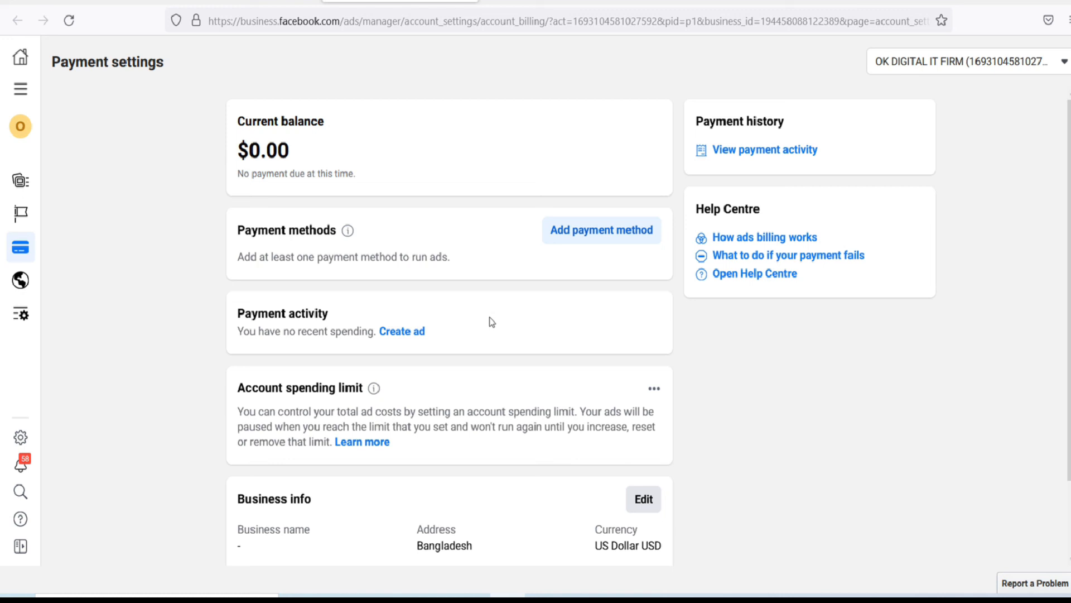
# Step: Examine the PayPal and debit or credit card options for Bangladesh in US Dollar, leave without adding one, and review the payment settings
pyautogui.click(595, 236)
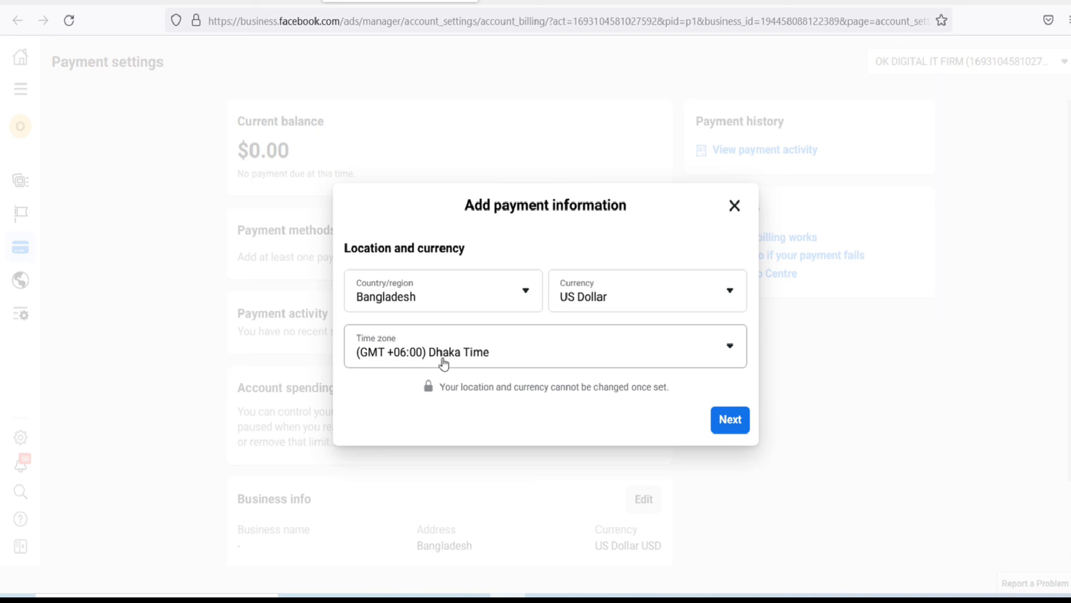
pyautogui.click(728, 420)
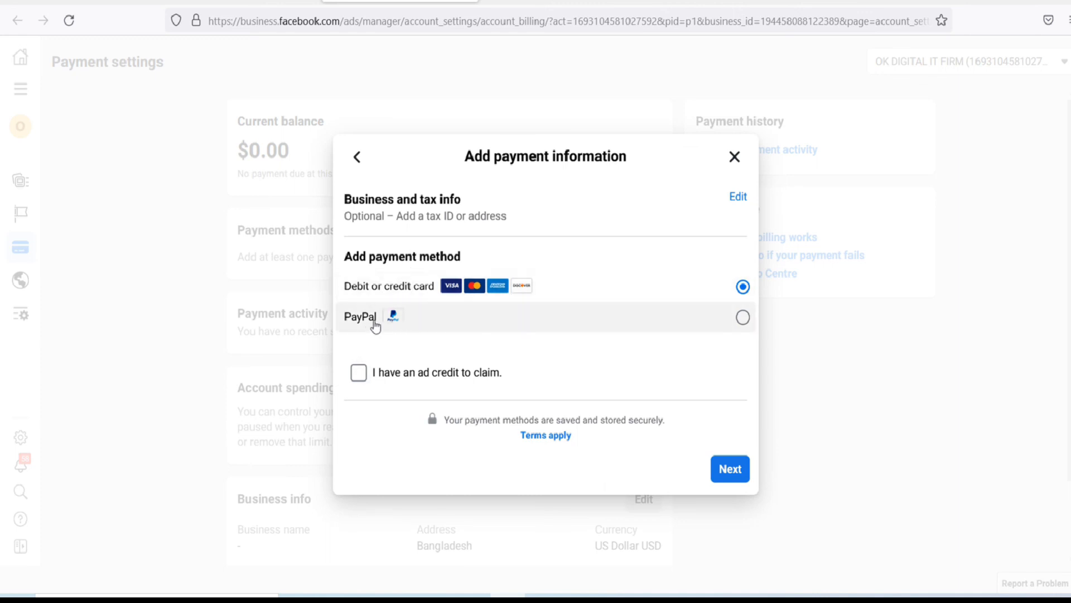
pyautogui.click(742, 318)
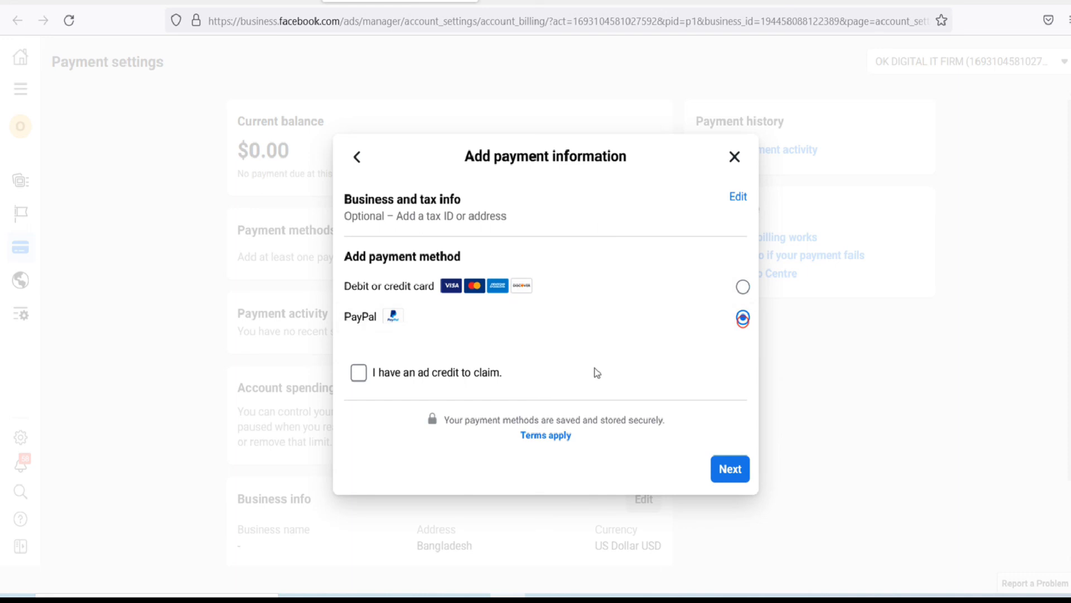
pyautogui.click(743, 286)
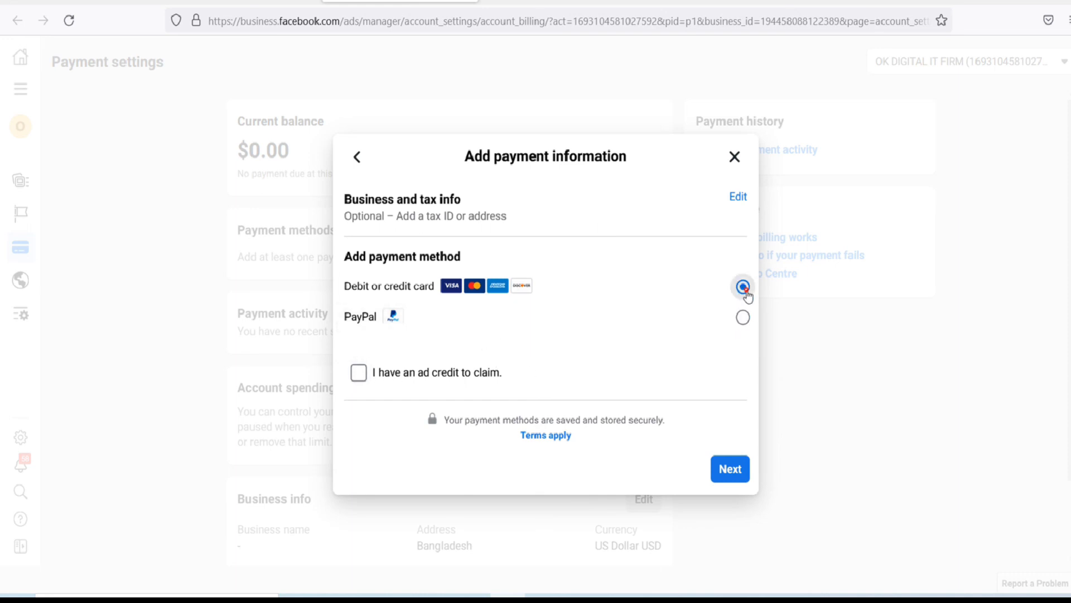
pyautogui.click(728, 476)
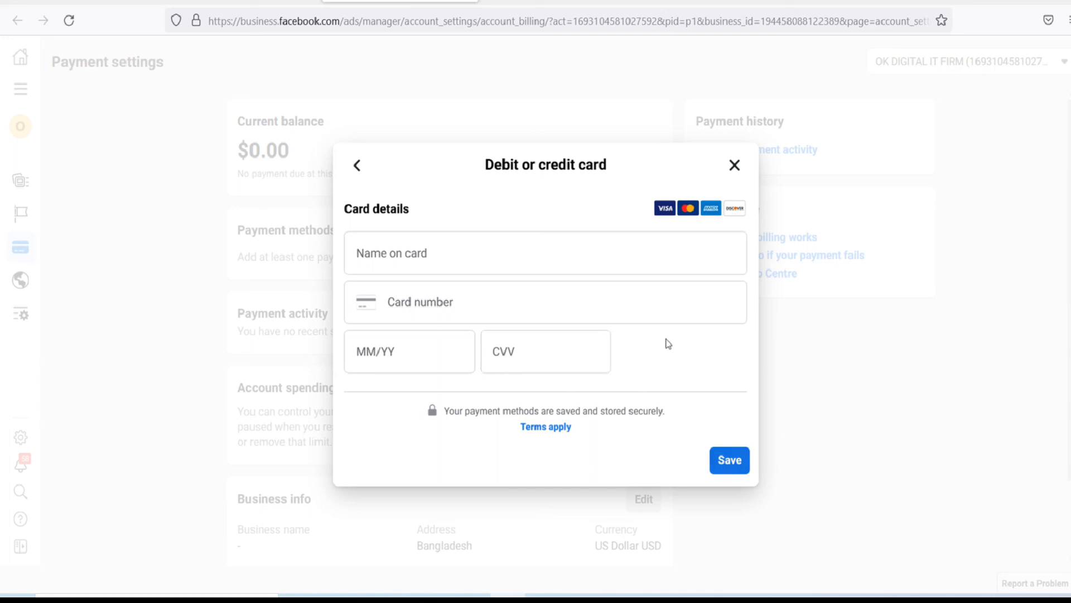
pyautogui.click(357, 168)
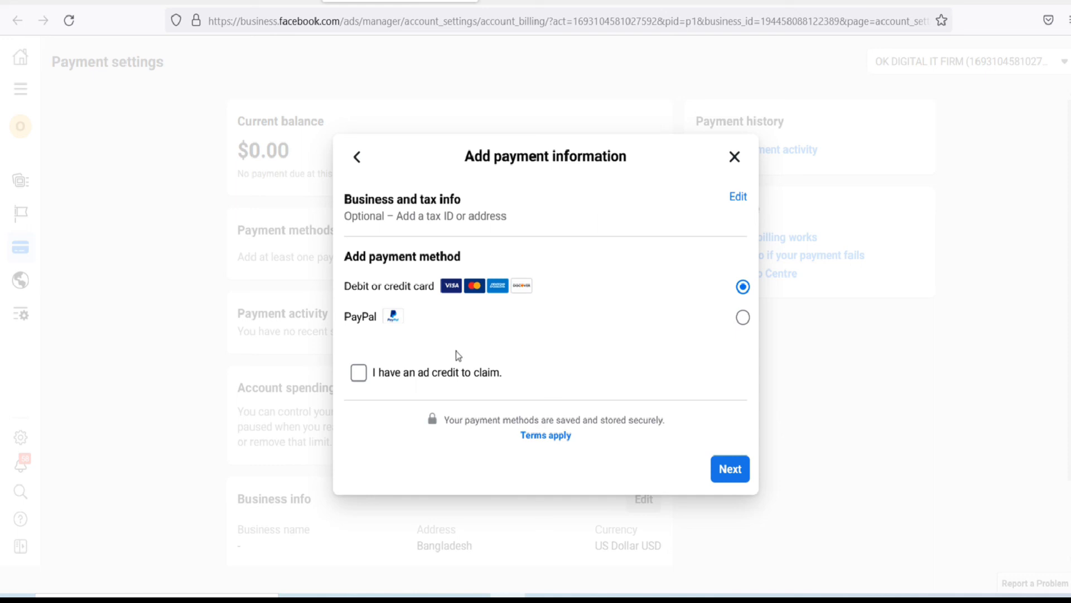
pyautogui.press('Escape')
pyautogui.scroll(-2, 992, 307)
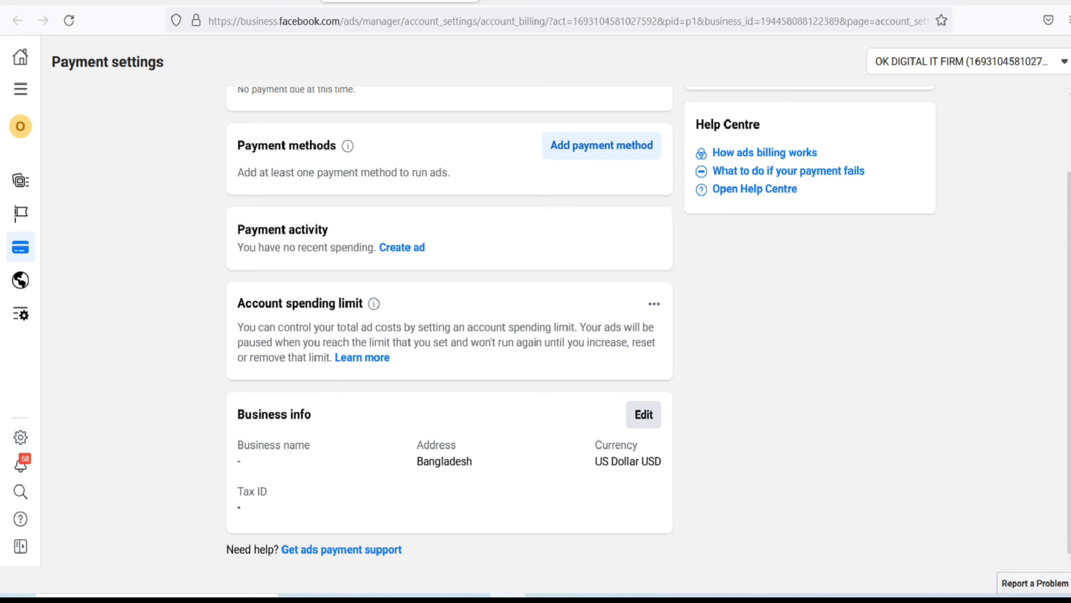
pyautogui.scroll(2, 447, 324)
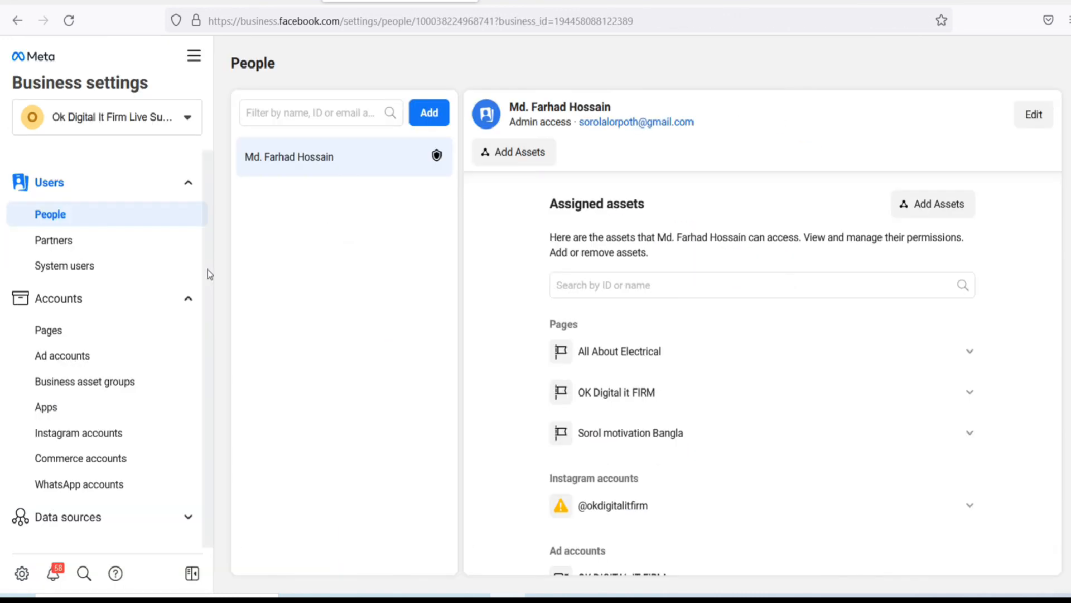